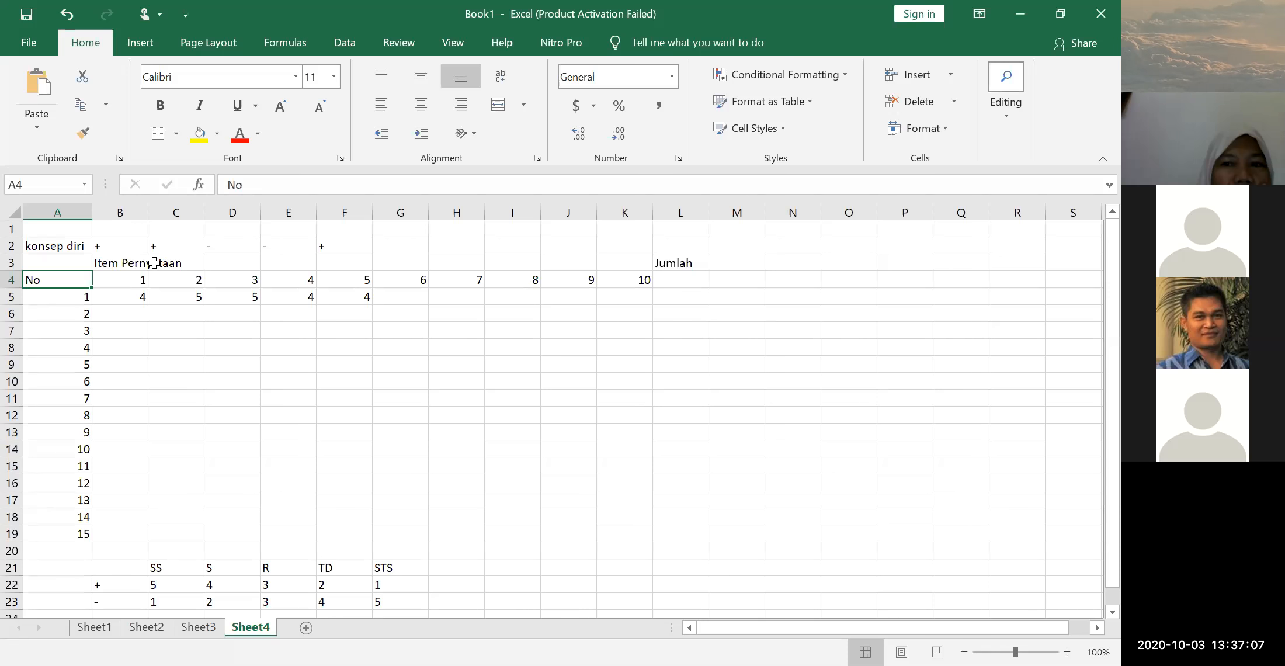
Clear the first respondent's existing scores in B5:G5
click(58, 250)
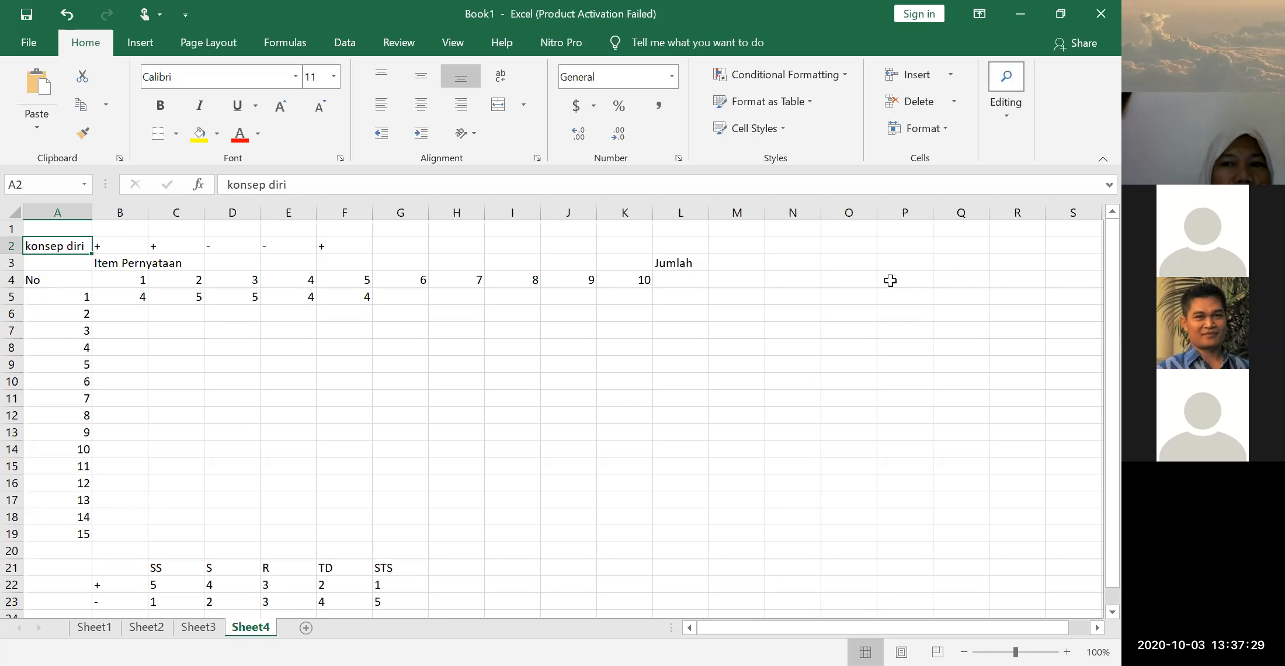
click(457, 417)
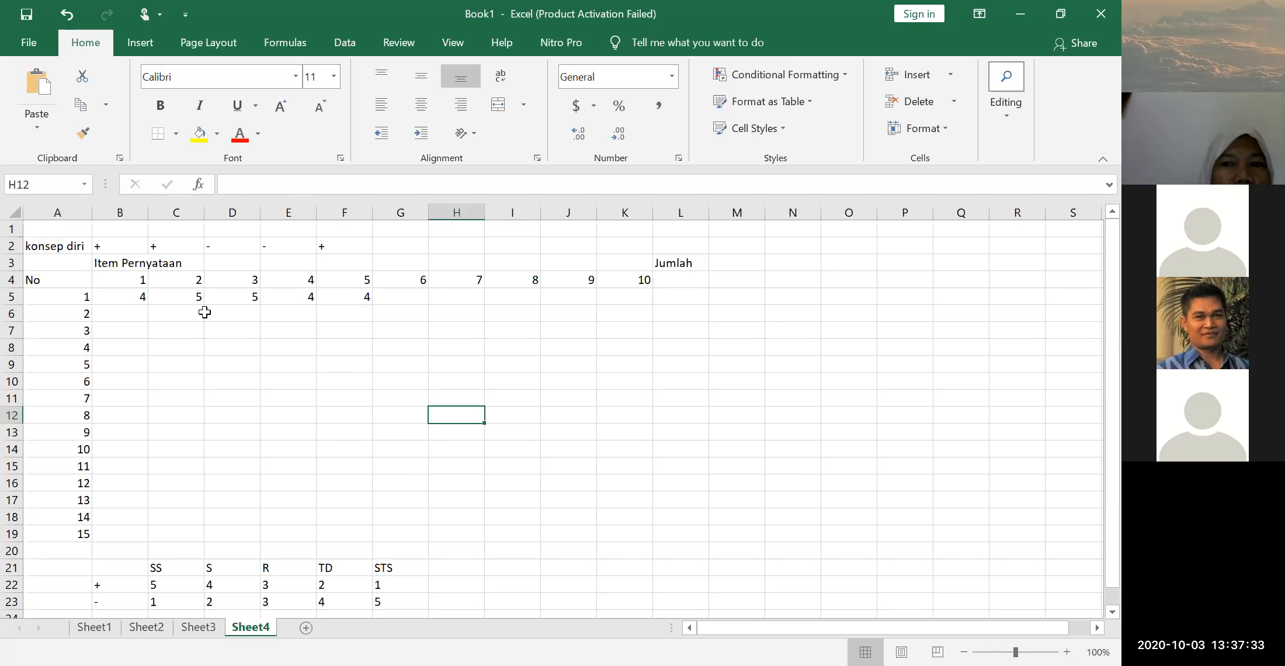
drag(149, 297, 377, 297)
key(Delete)
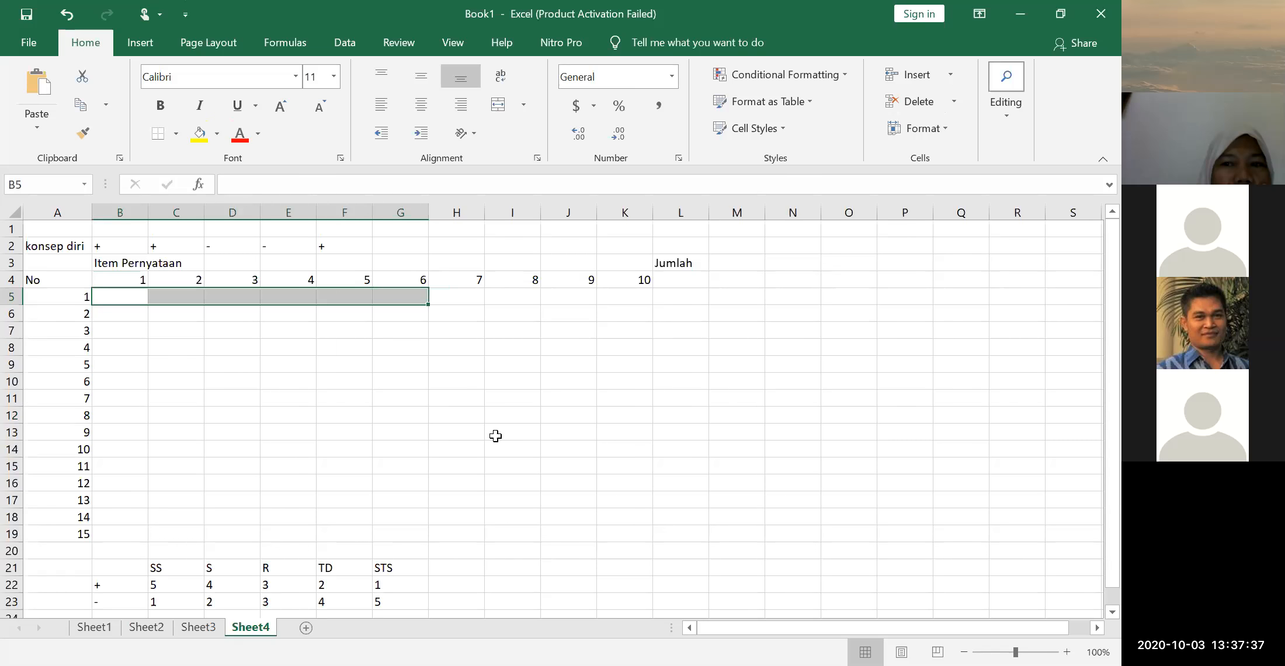
Examine the response categories SS, S, R, TD and STS in the scoring key below the data table
scroll(264, 484, down, 2)
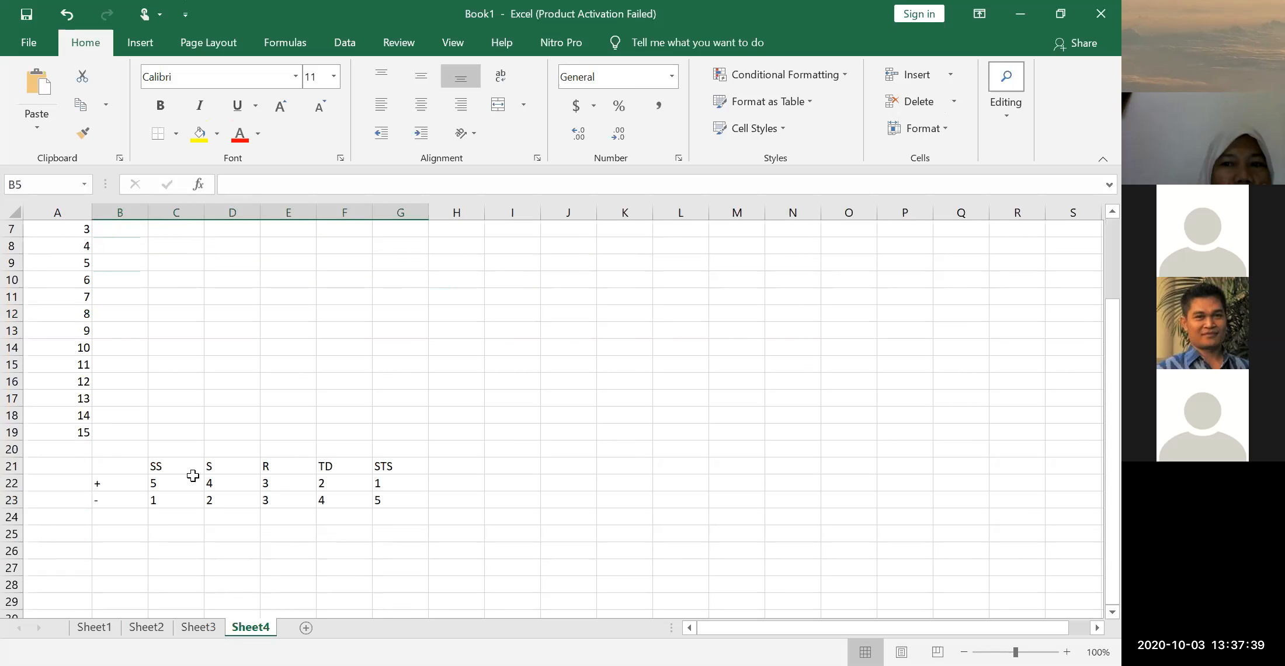
click(166, 466)
click(219, 466)
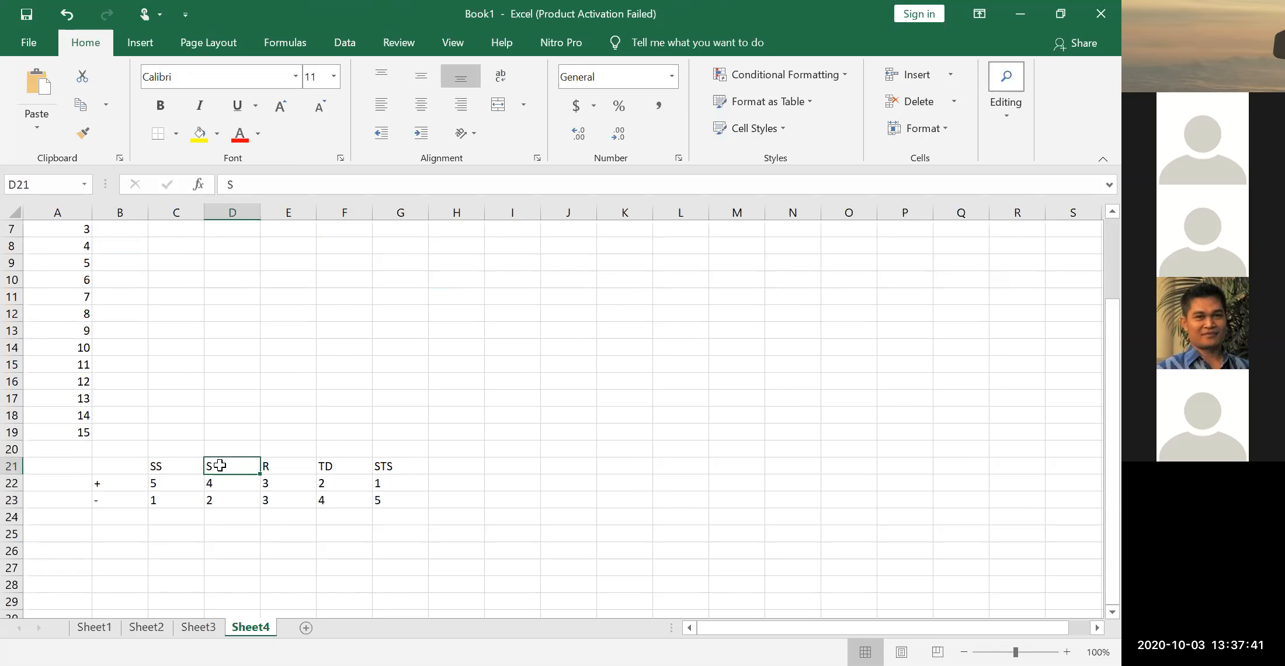
click(274, 466)
click(345, 465)
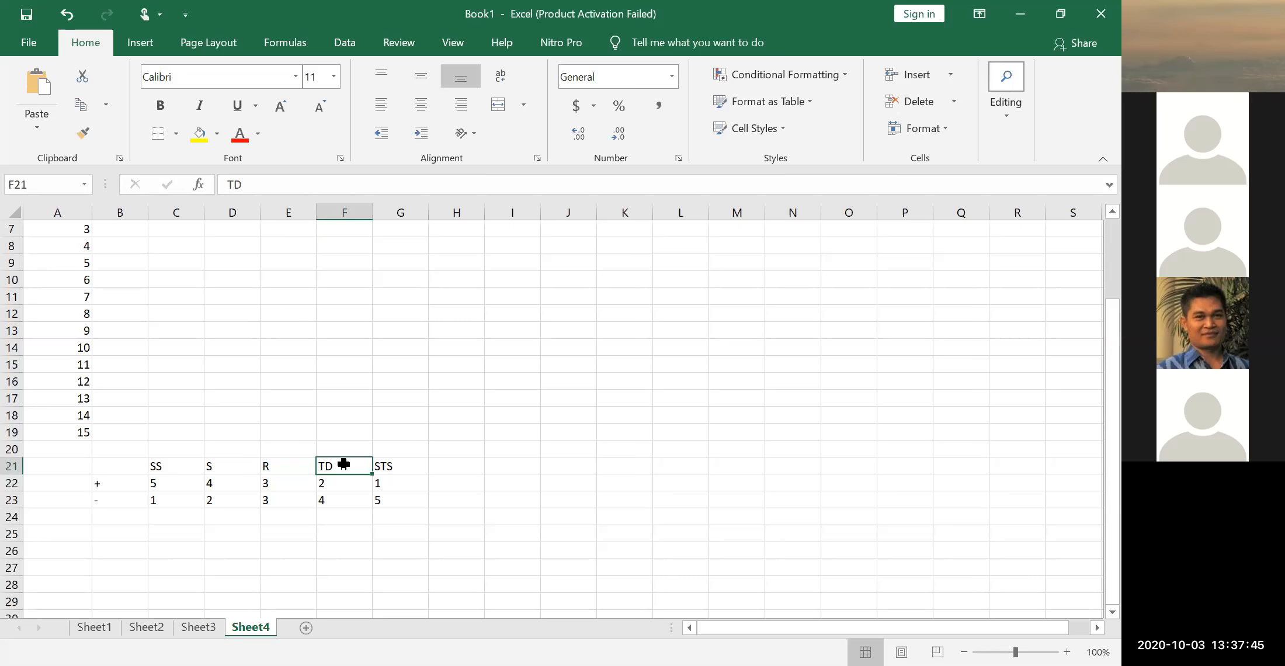
key(Right)
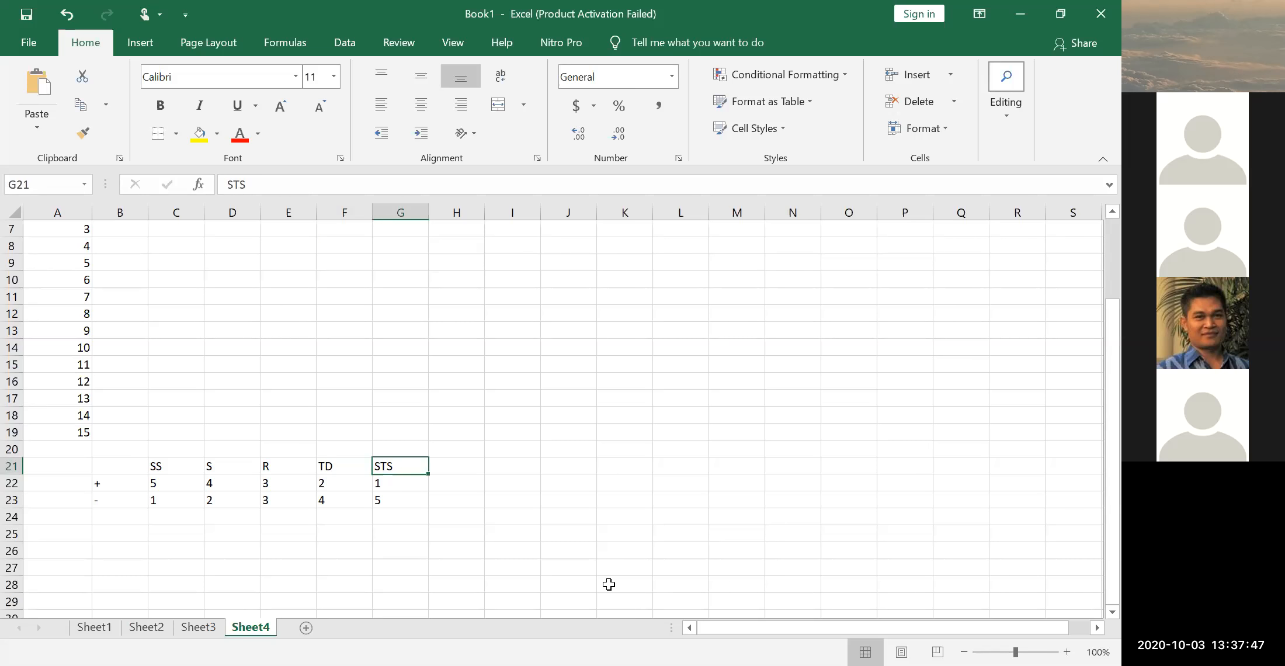
click(608, 585)
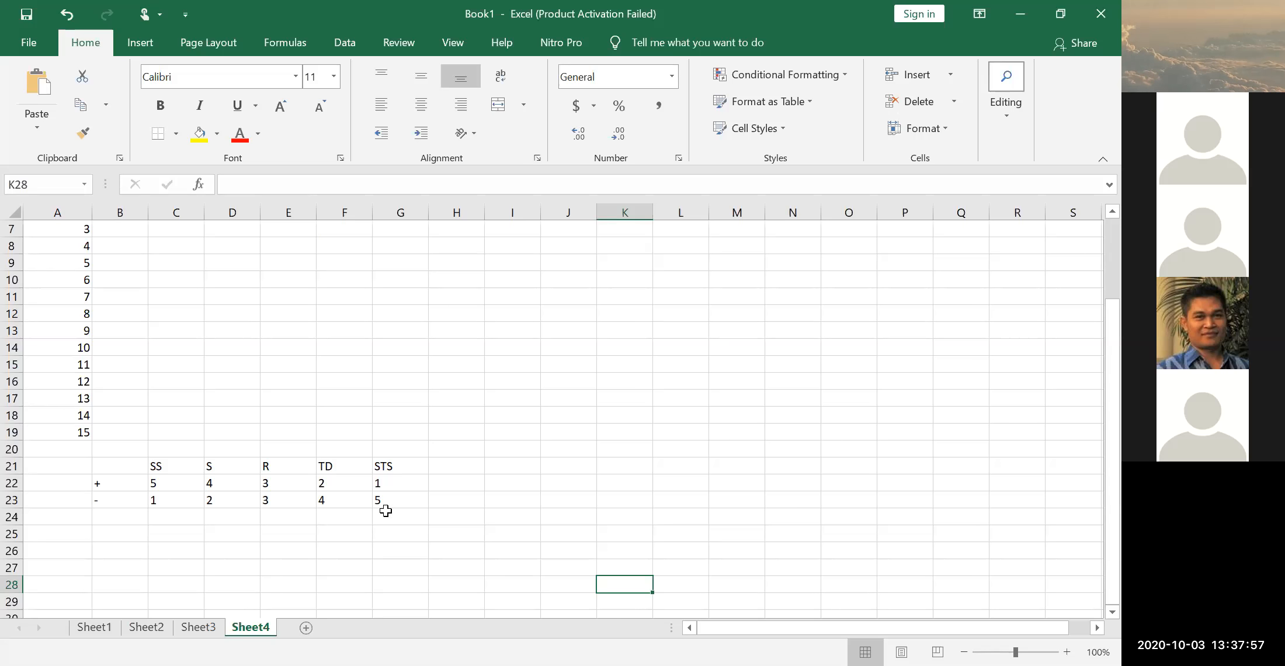
Compare the scoring key's rows for positive (+) and negative (-) statements in B22 and B23
click(114, 486)
click(112, 498)
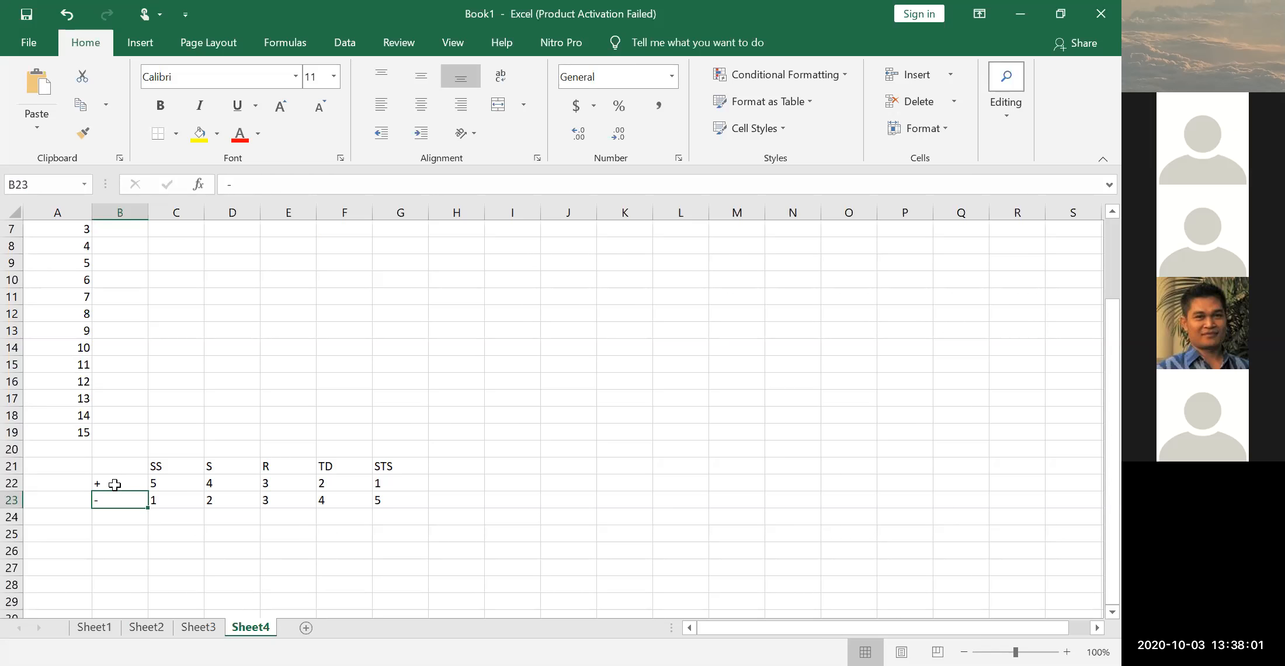
click(111, 481)
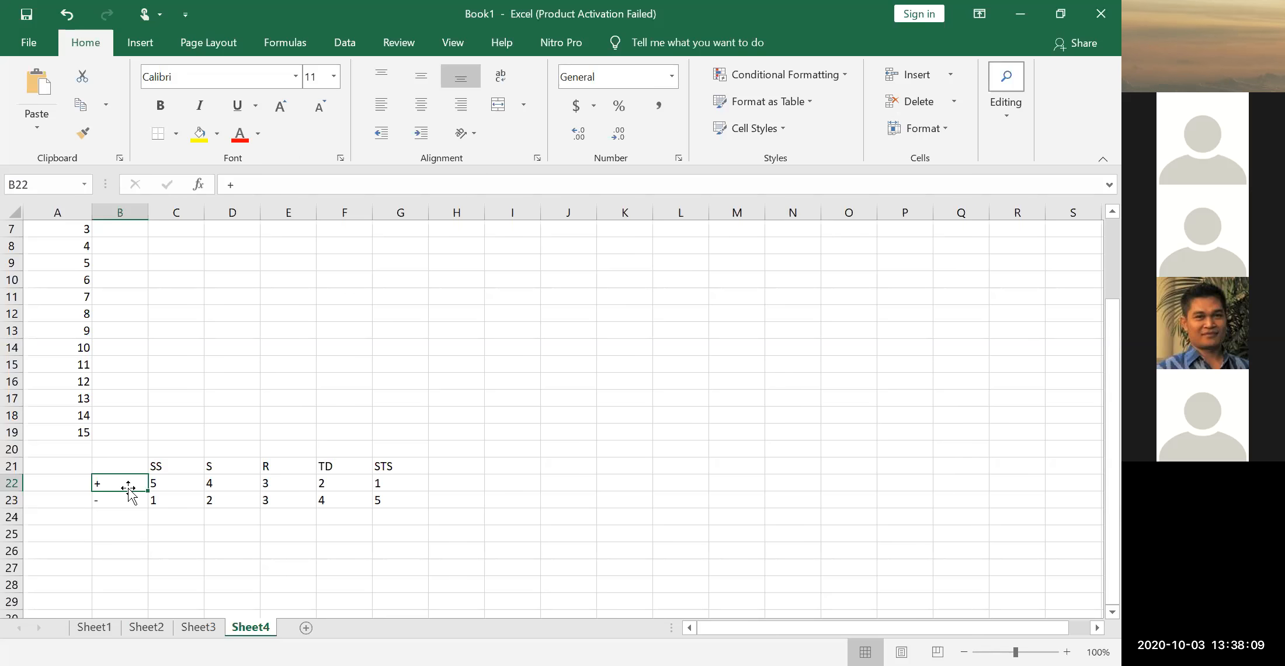
click(113, 504)
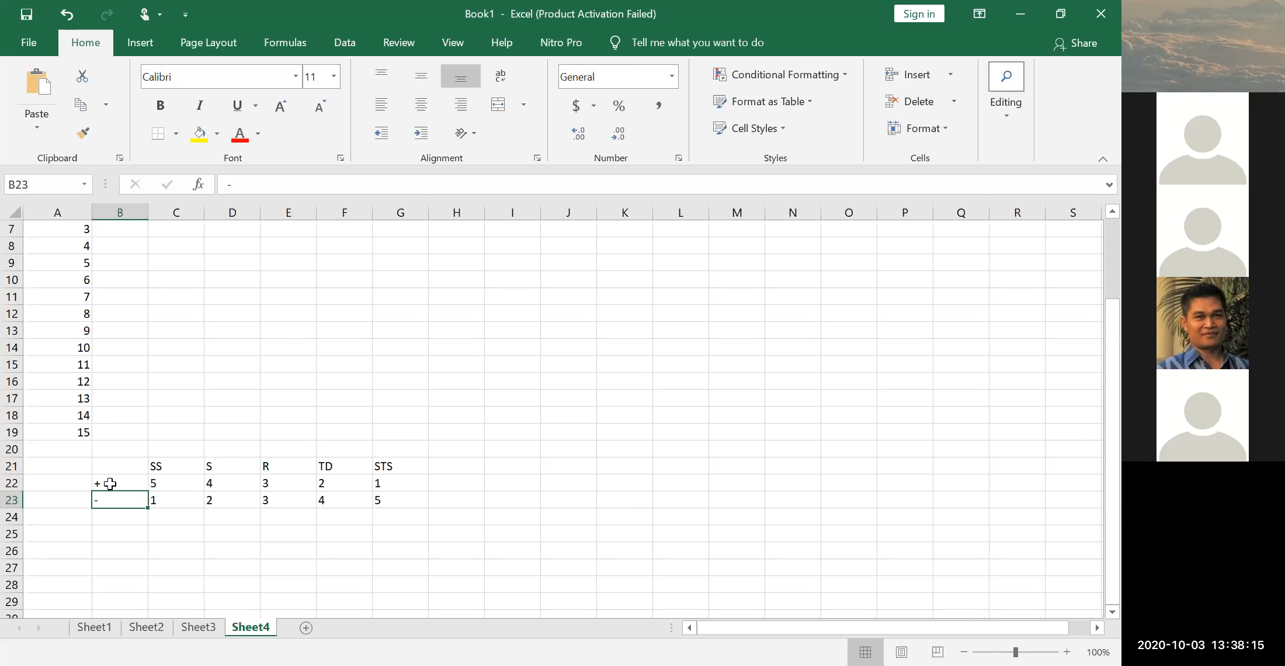
click(110, 484)
click(106, 500)
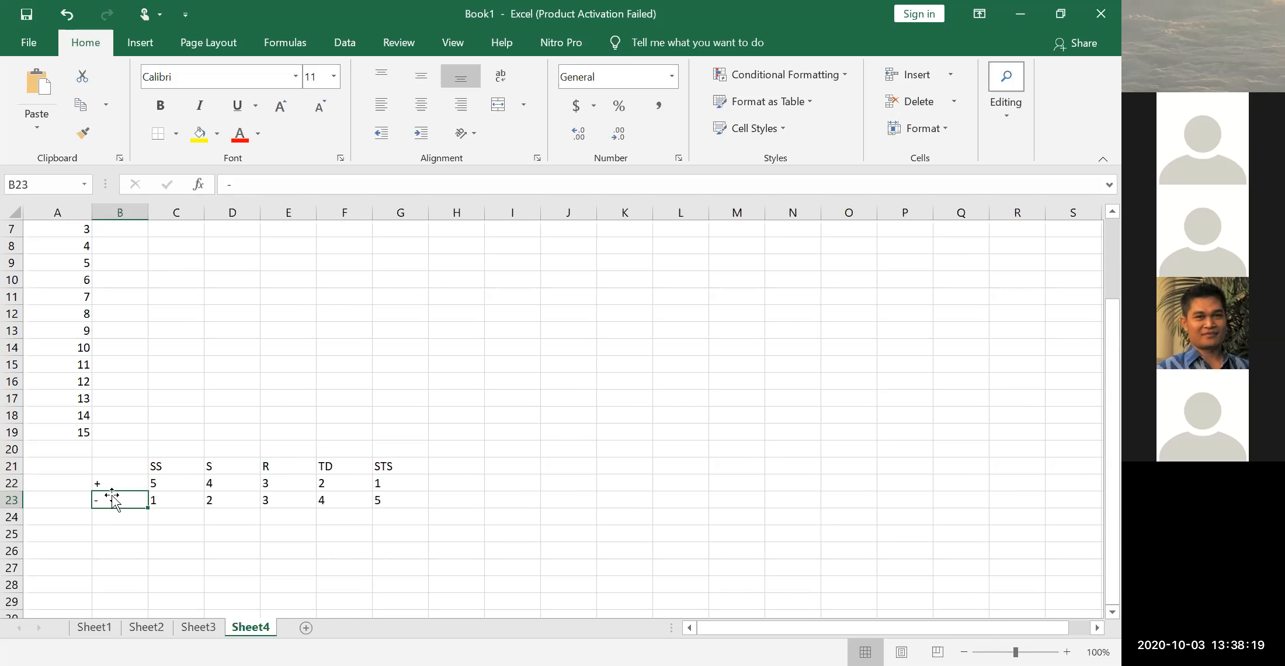
click(111, 483)
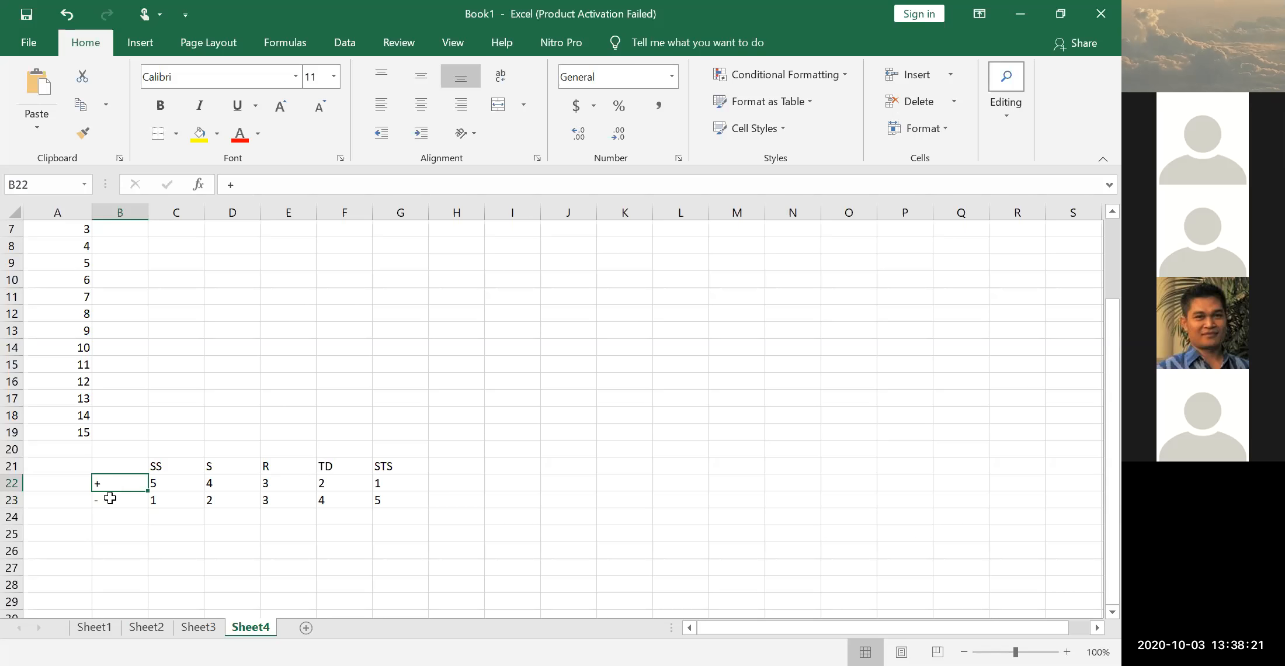
click(107, 504)
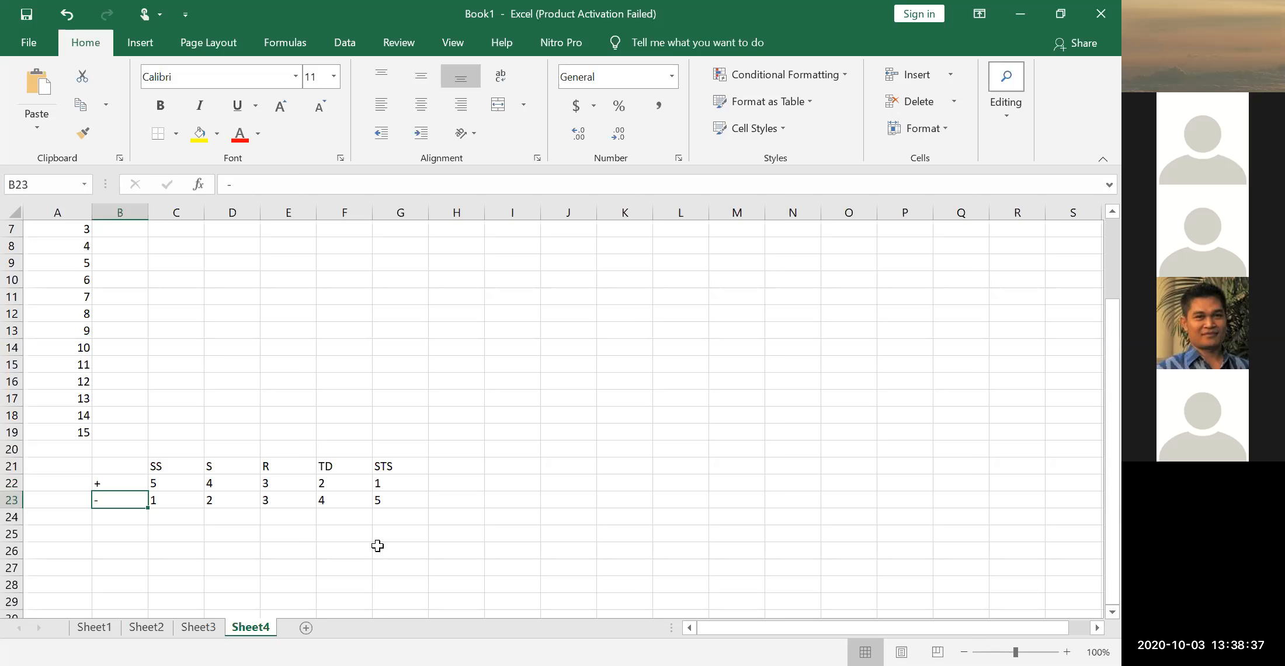
click(109, 482)
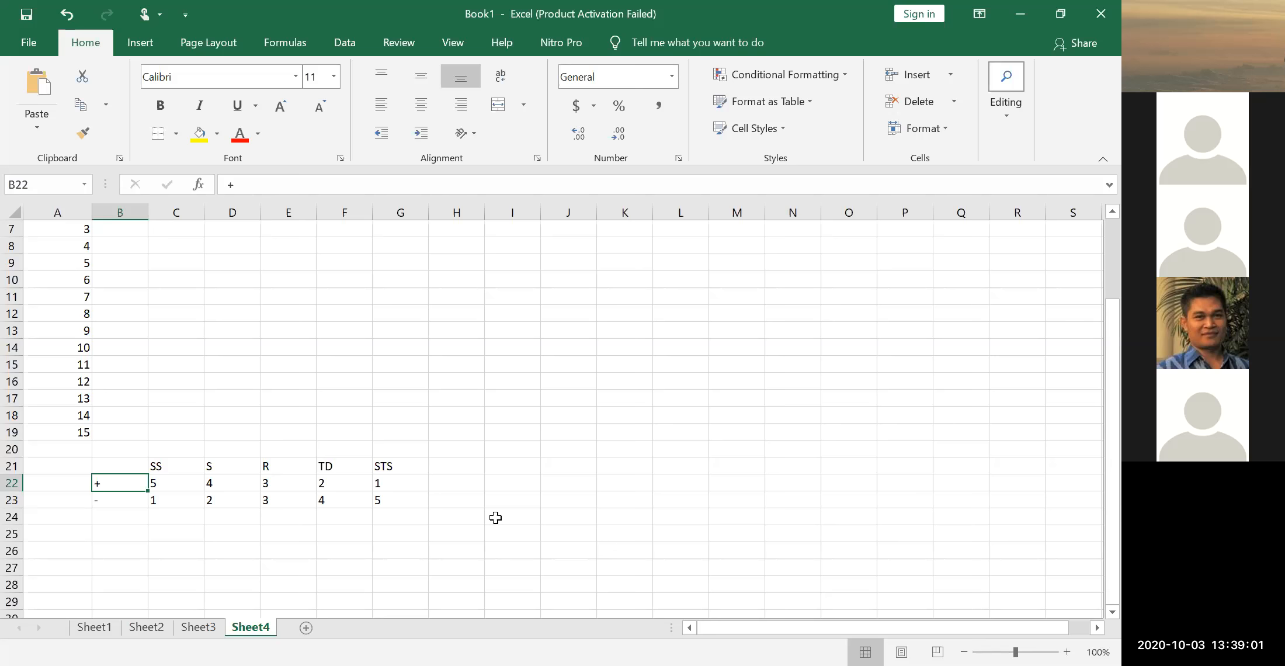
Review the table layout: respondent numbers in column A, item numbers in row 4 and the statement signs in row 2
scroll(496, 517, up, 2)
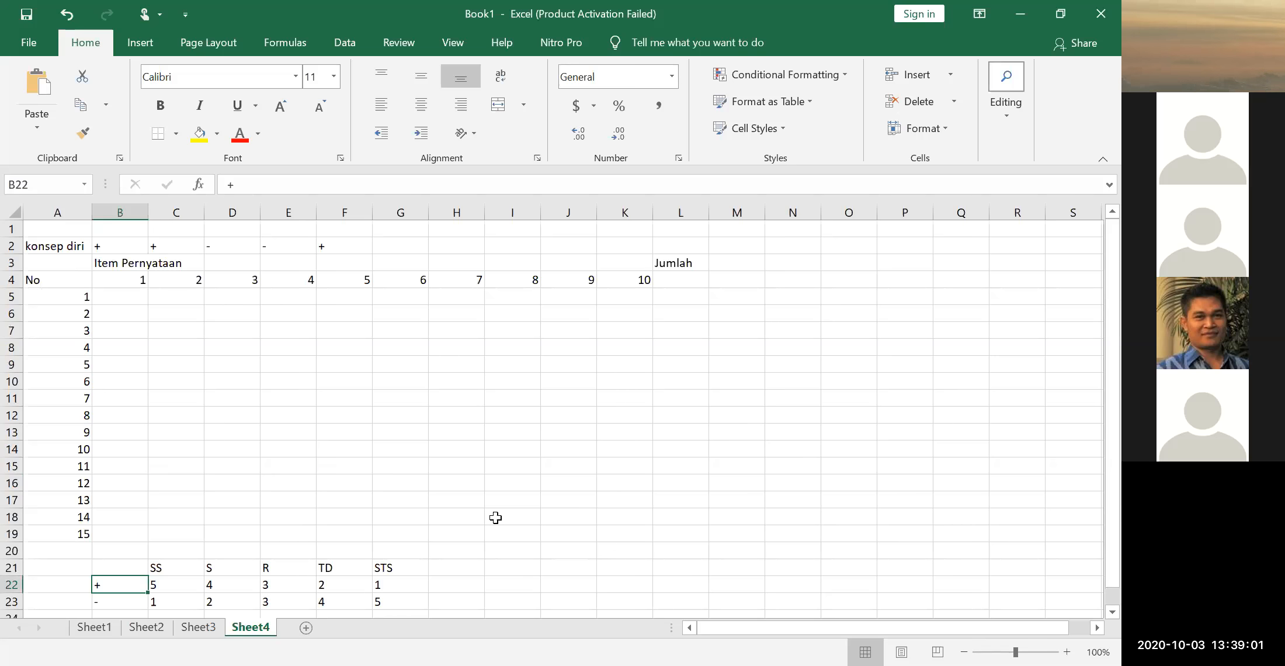
click(458, 480)
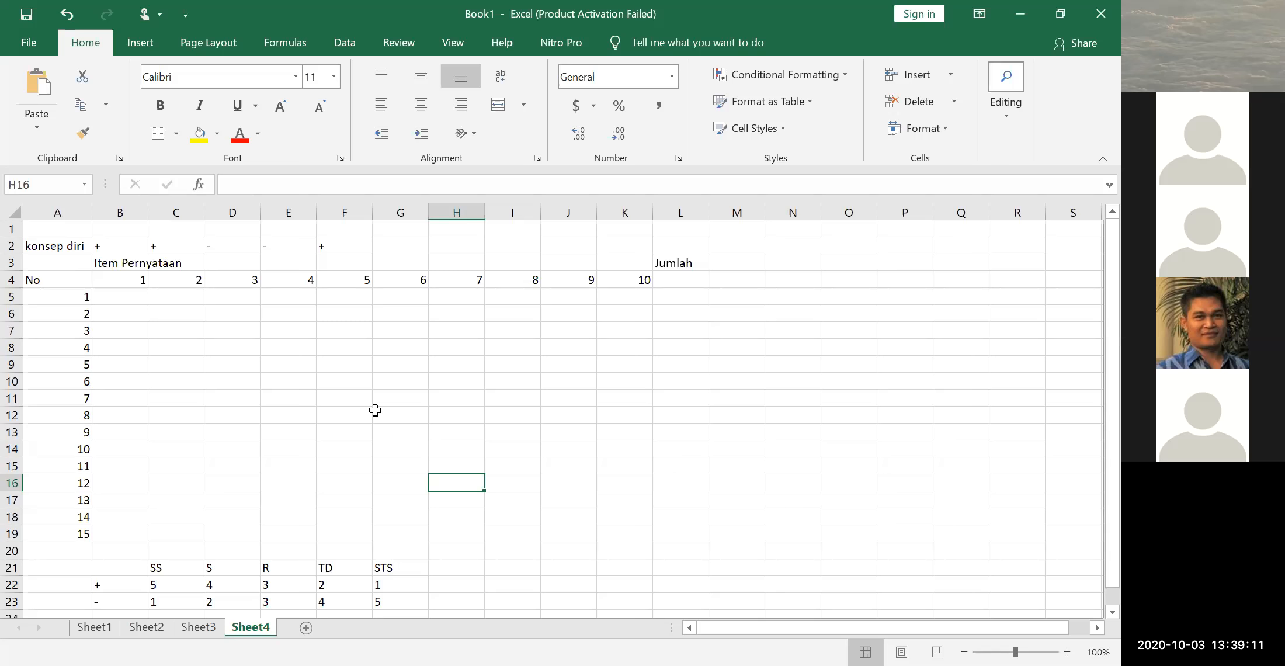
click(75, 298)
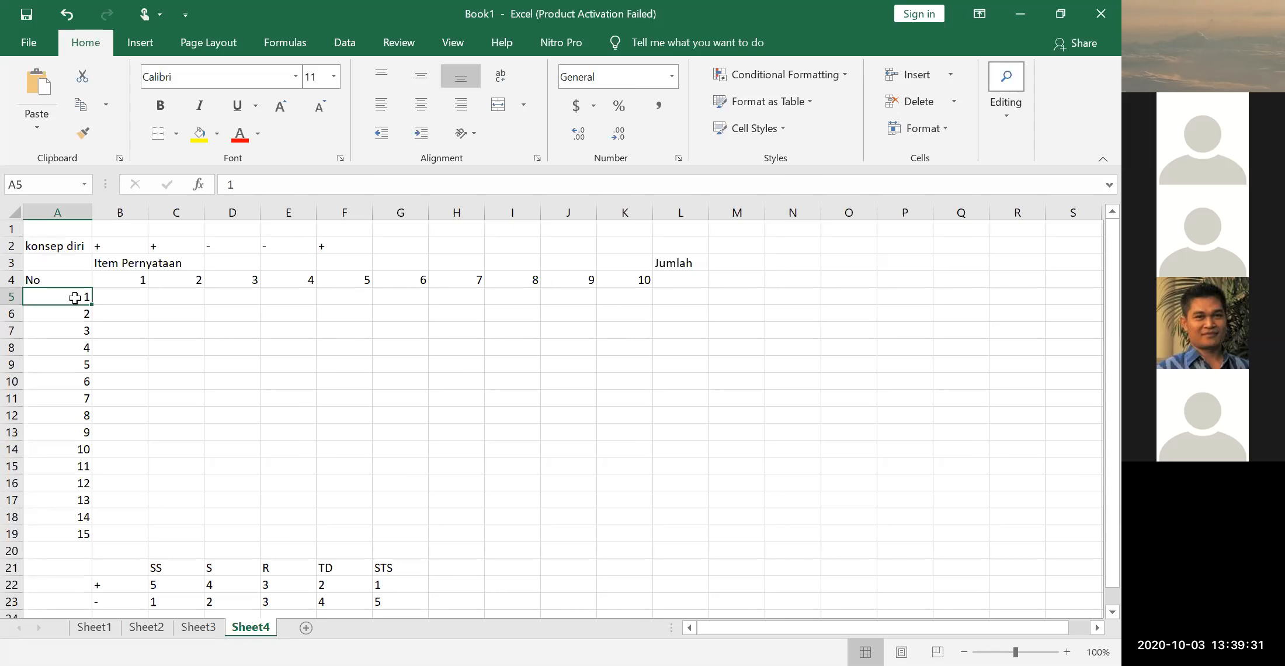
click(74, 312)
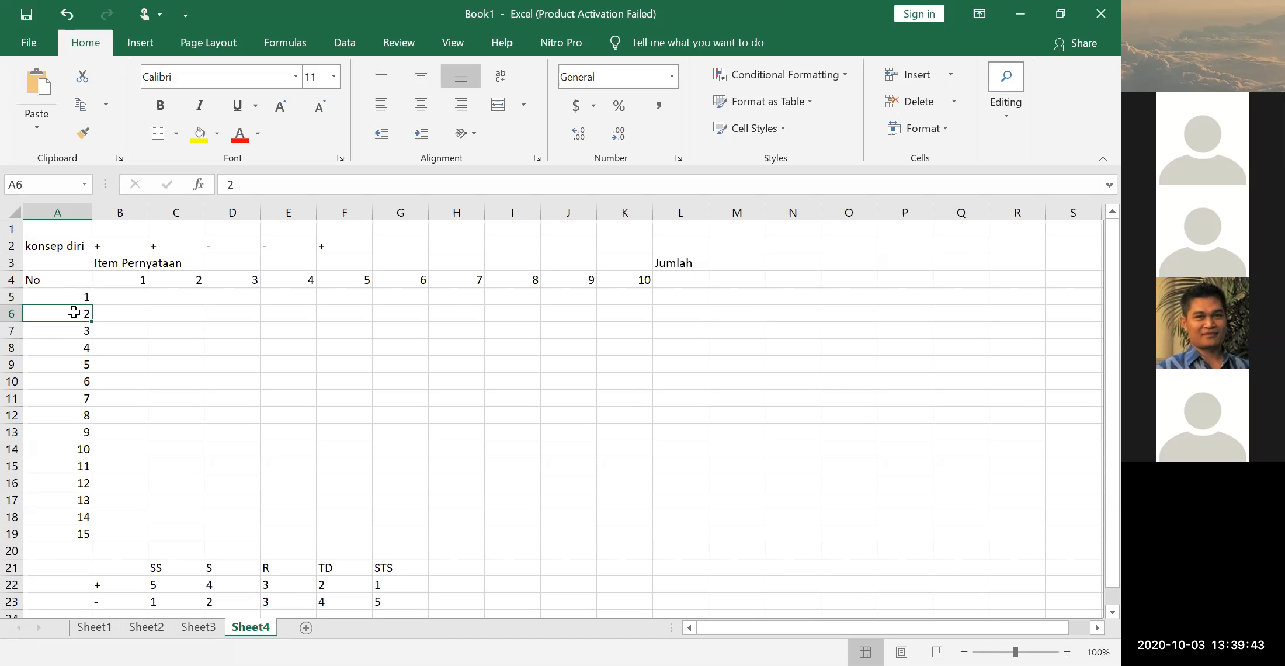
click(79, 296)
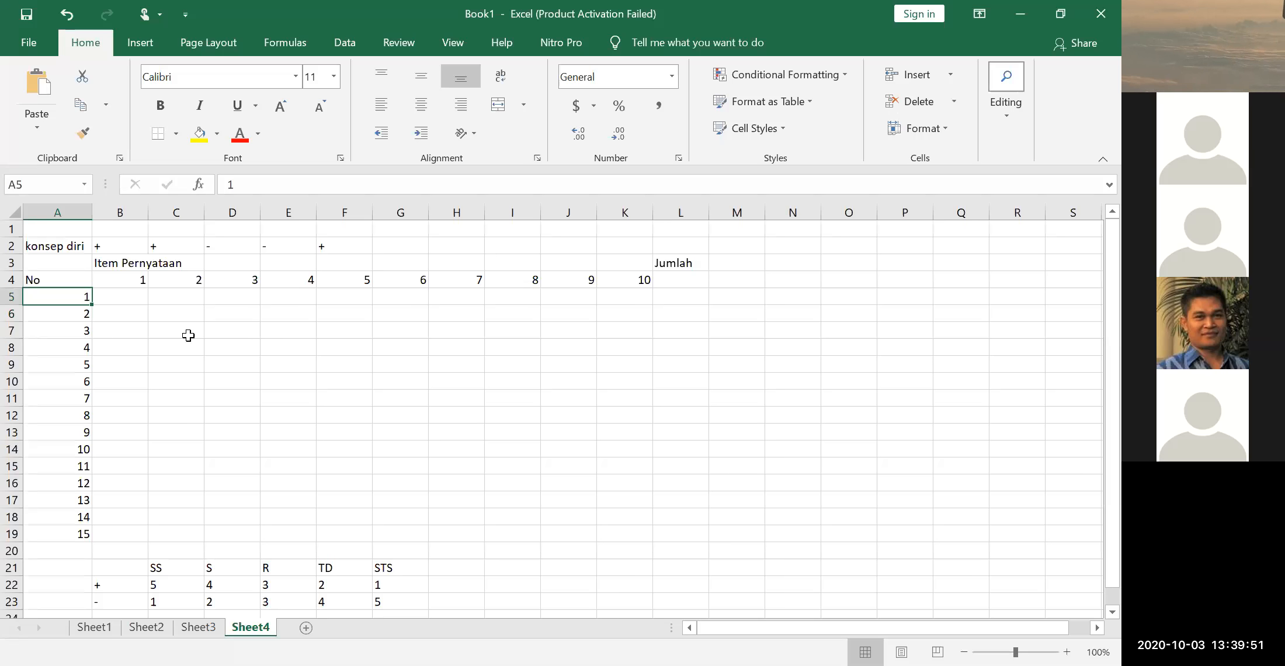
click(138, 283)
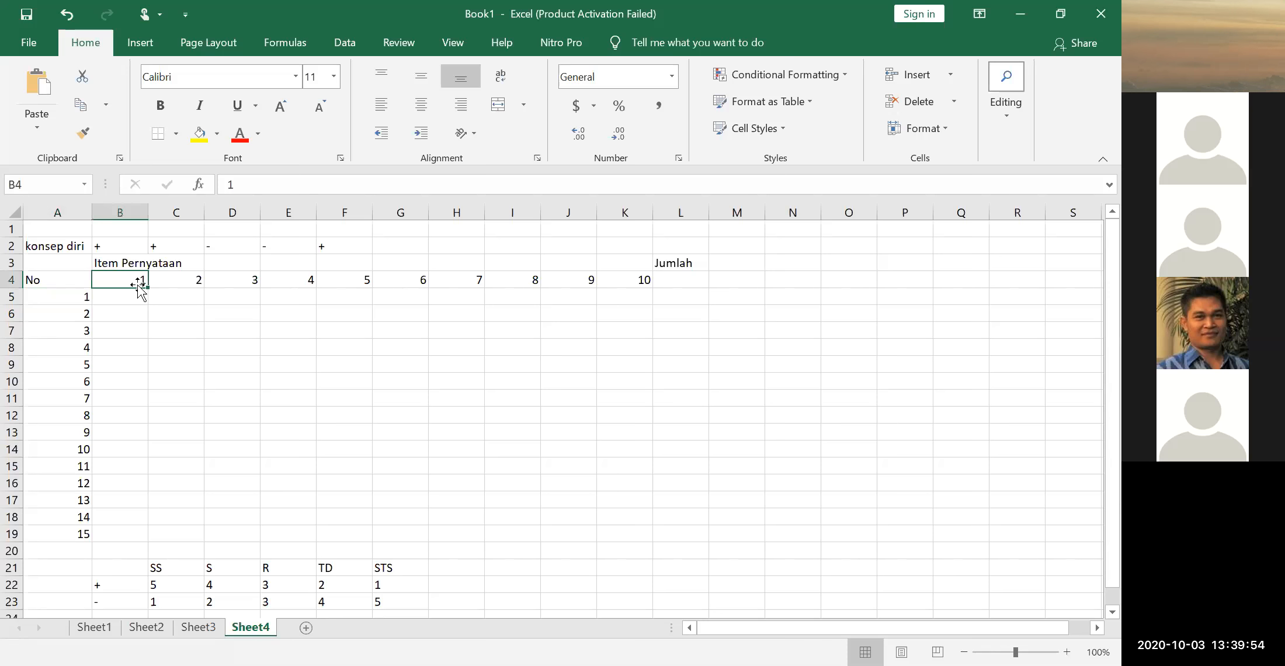
click(120, 247)
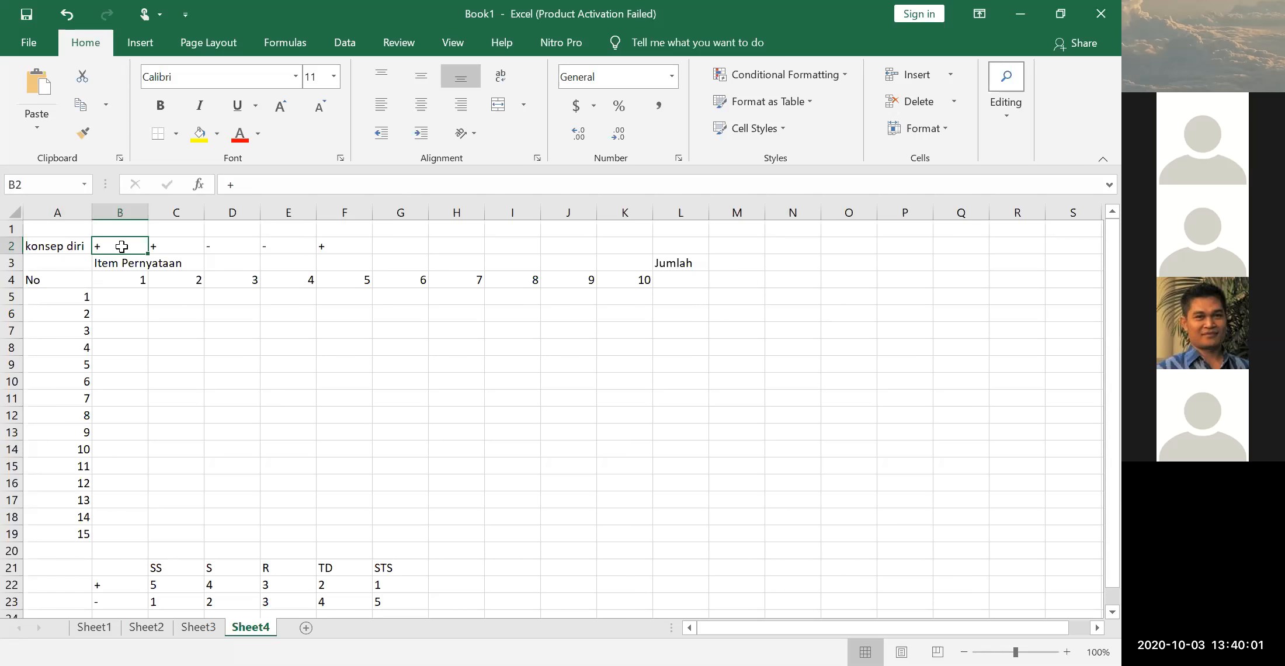
click(158, 247)
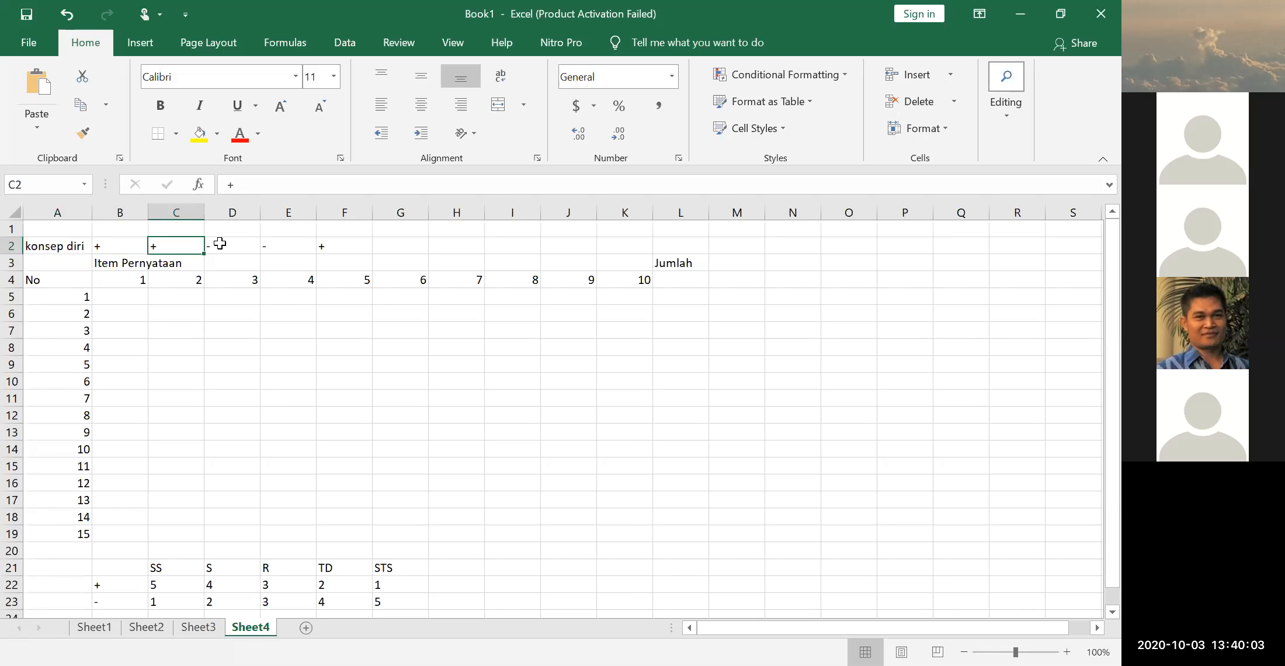
key(Right)
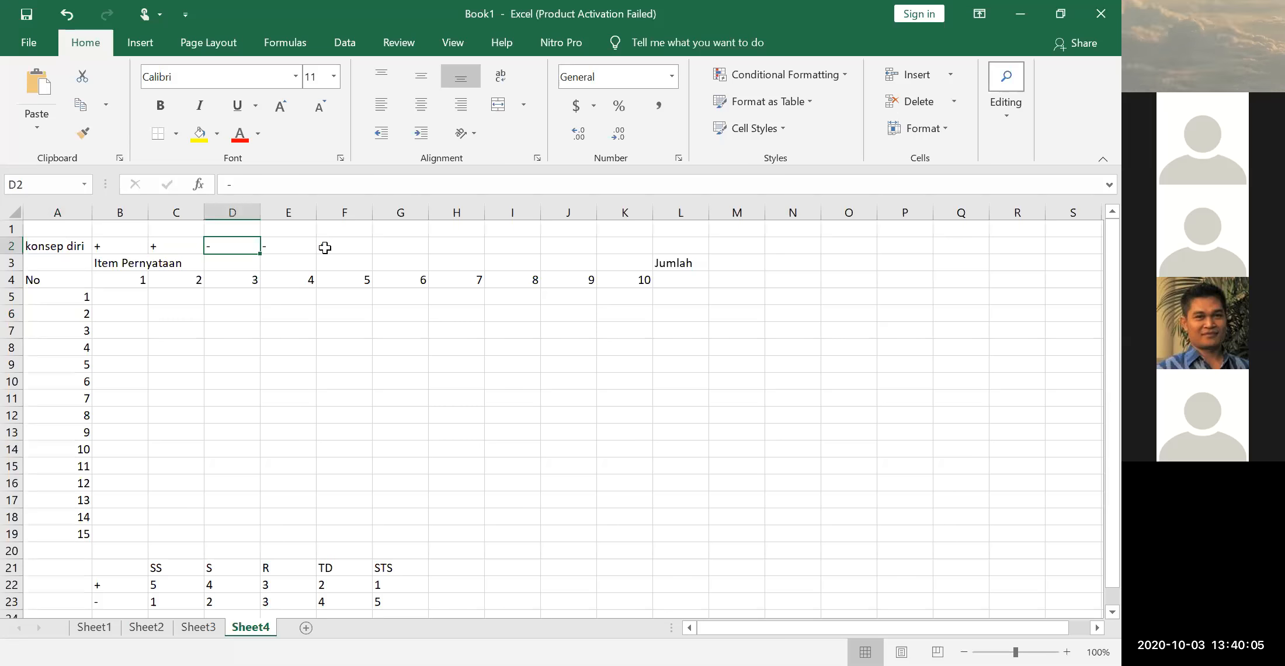
click(325, 248)
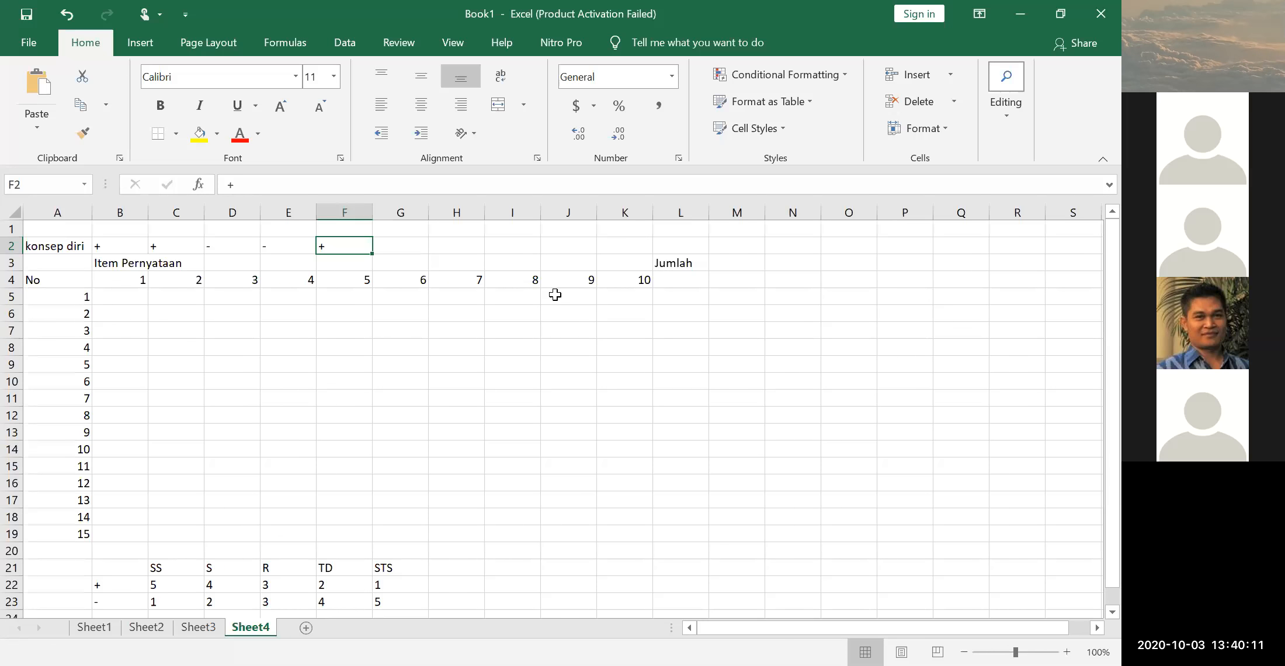
click(62, 296)
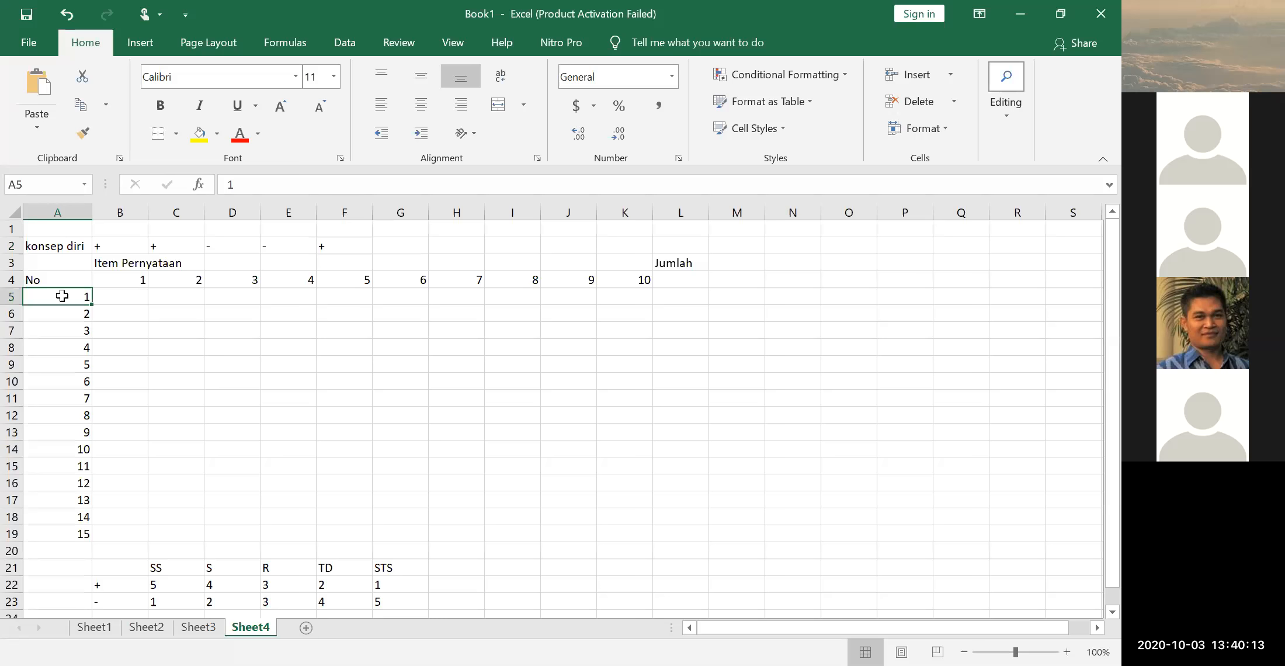
click(136, 280)
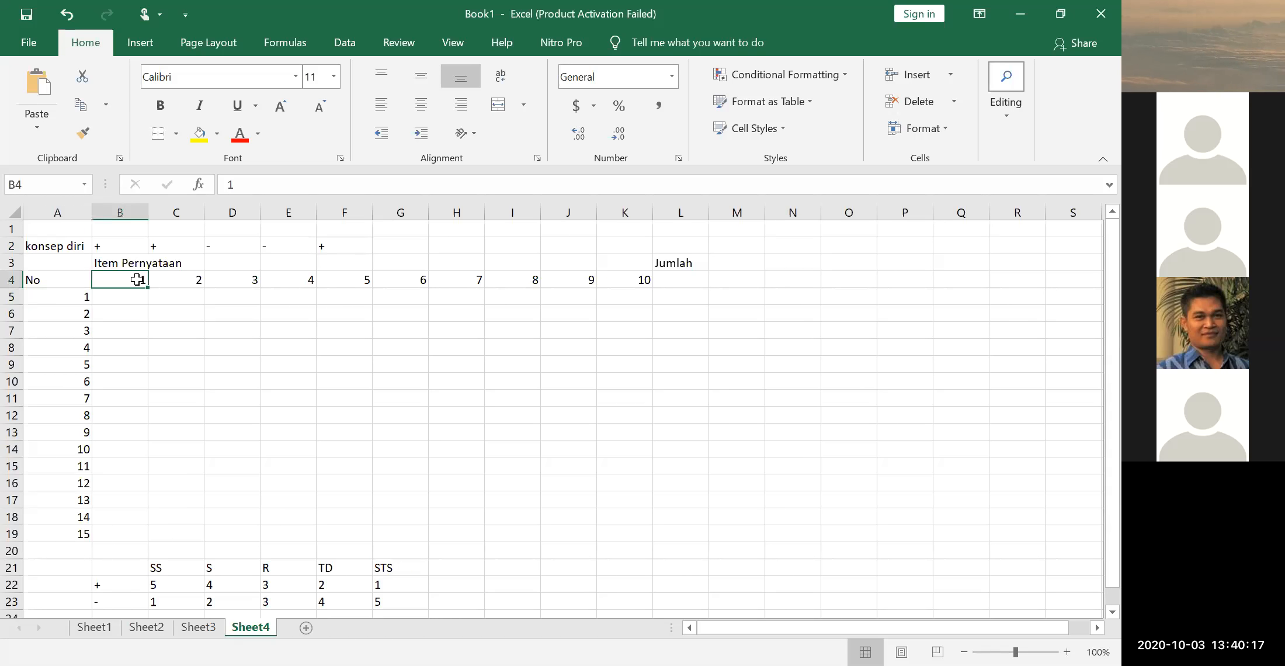
Enter a score of 4 for respondent 1 on positive item 1 in B5
click(137, 298)
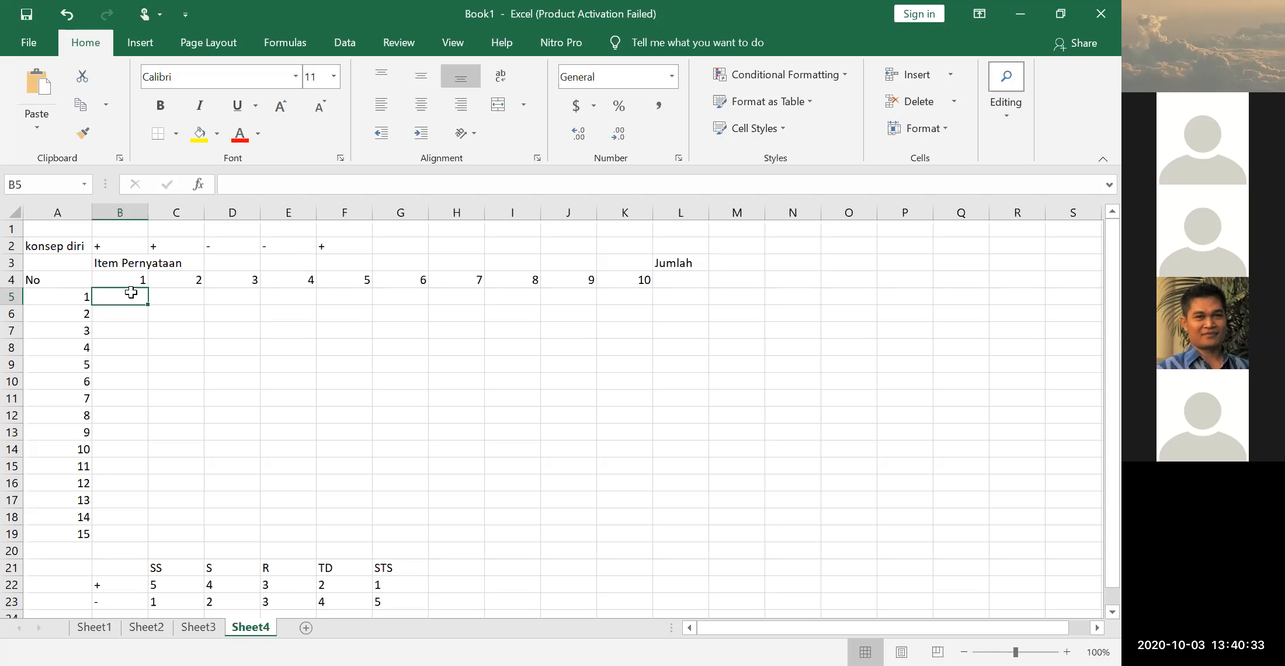
click(129, 248)
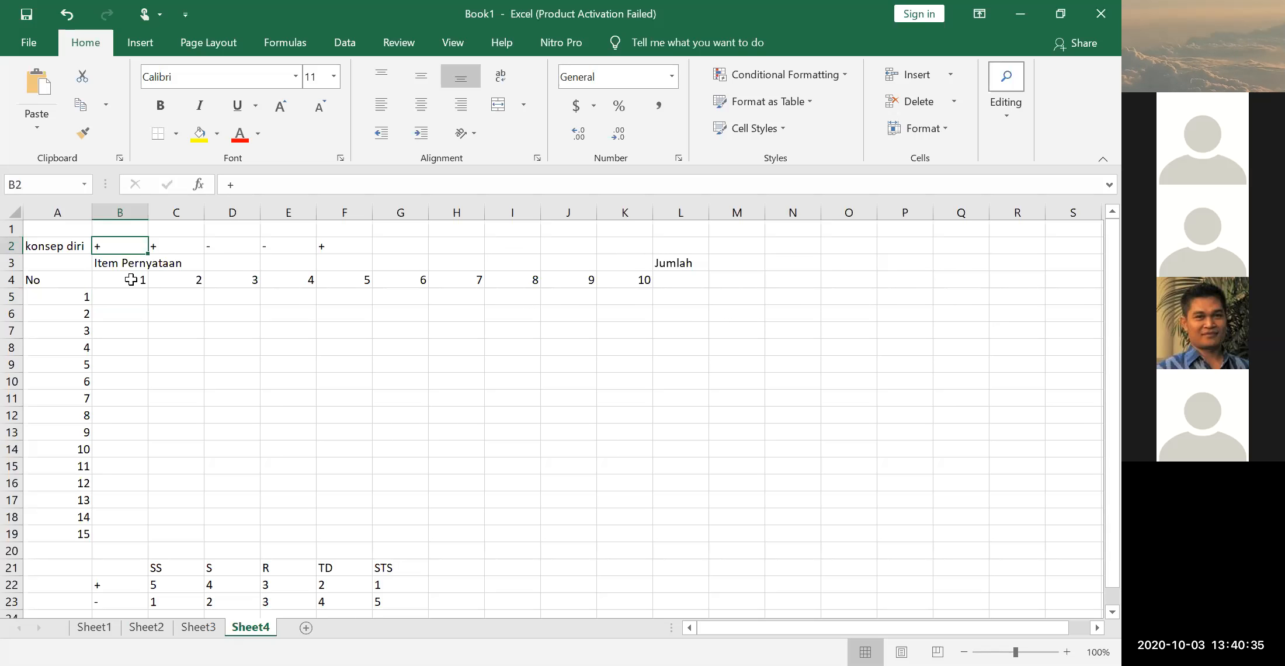
click(130, 285)
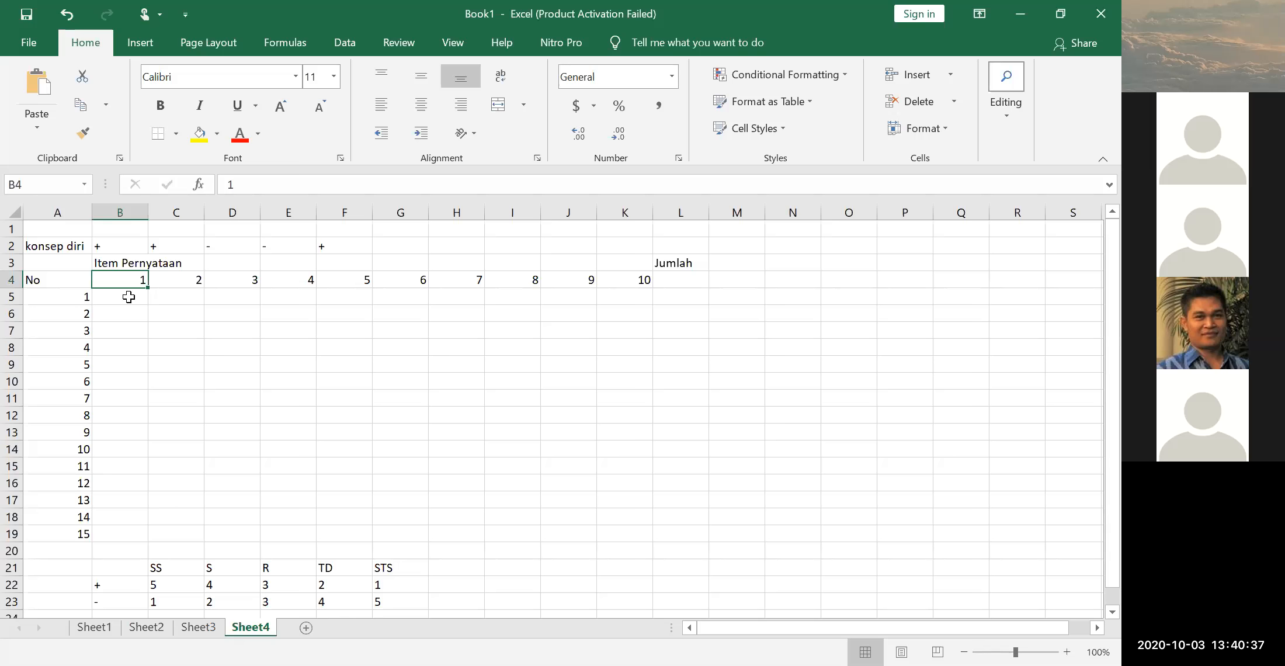
click(128, 297)
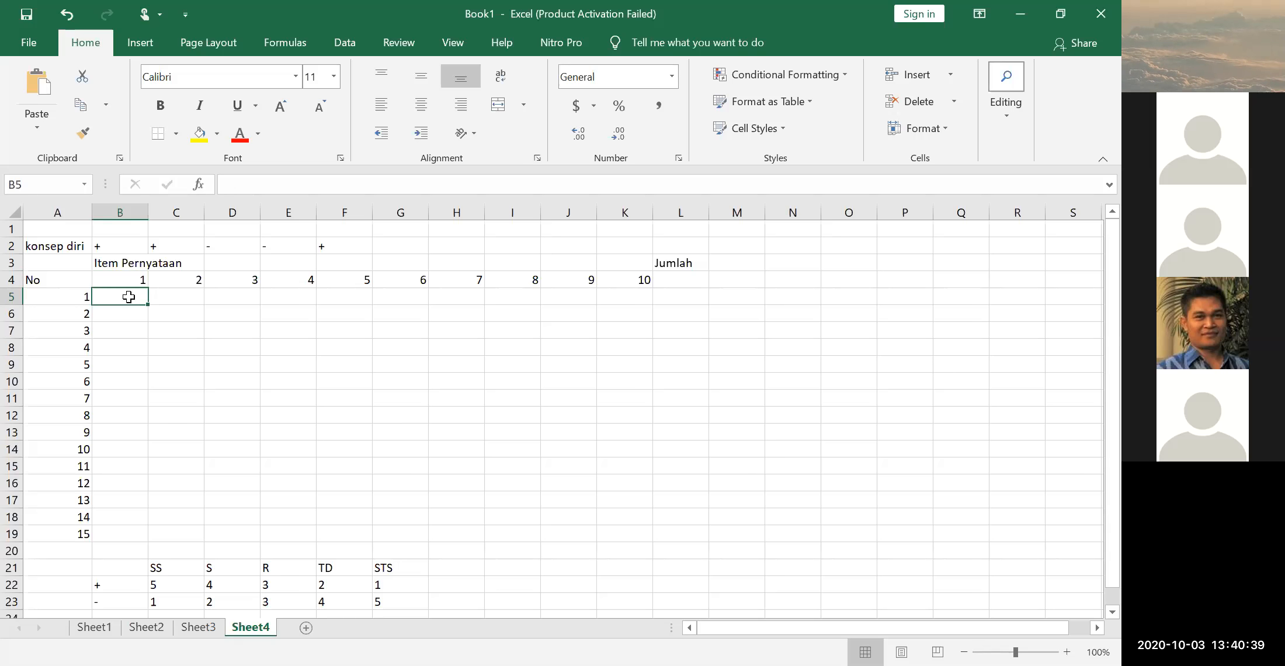
text(4)
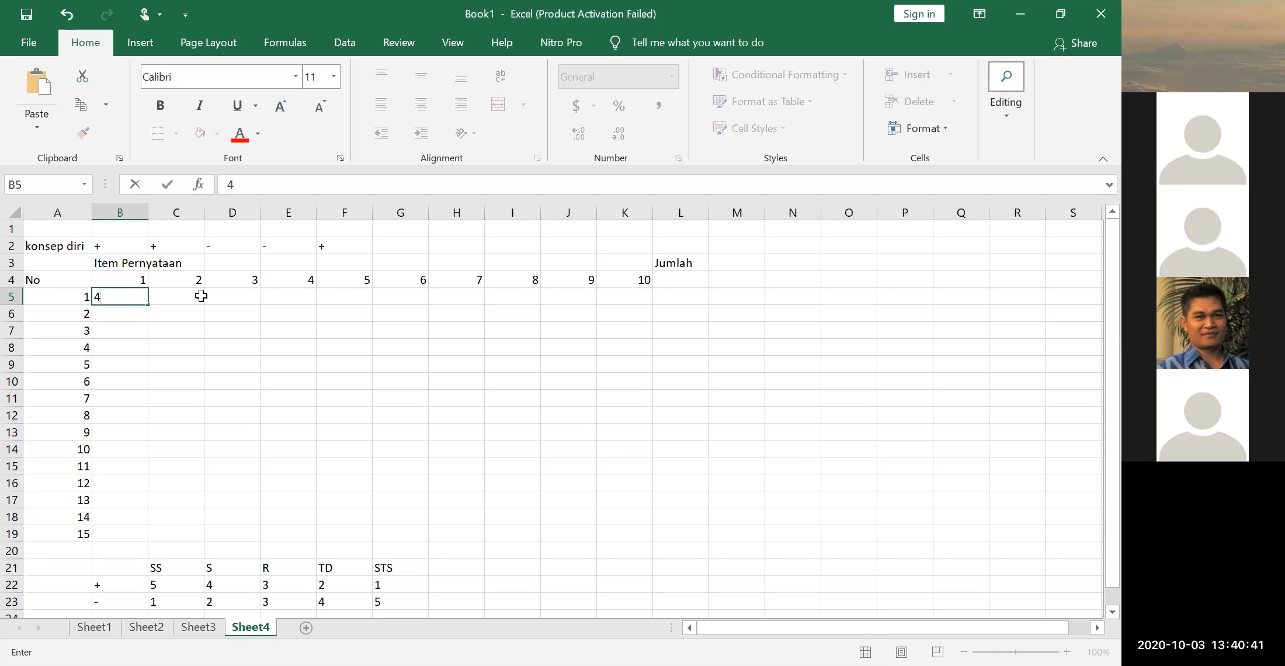
click(181, 293)
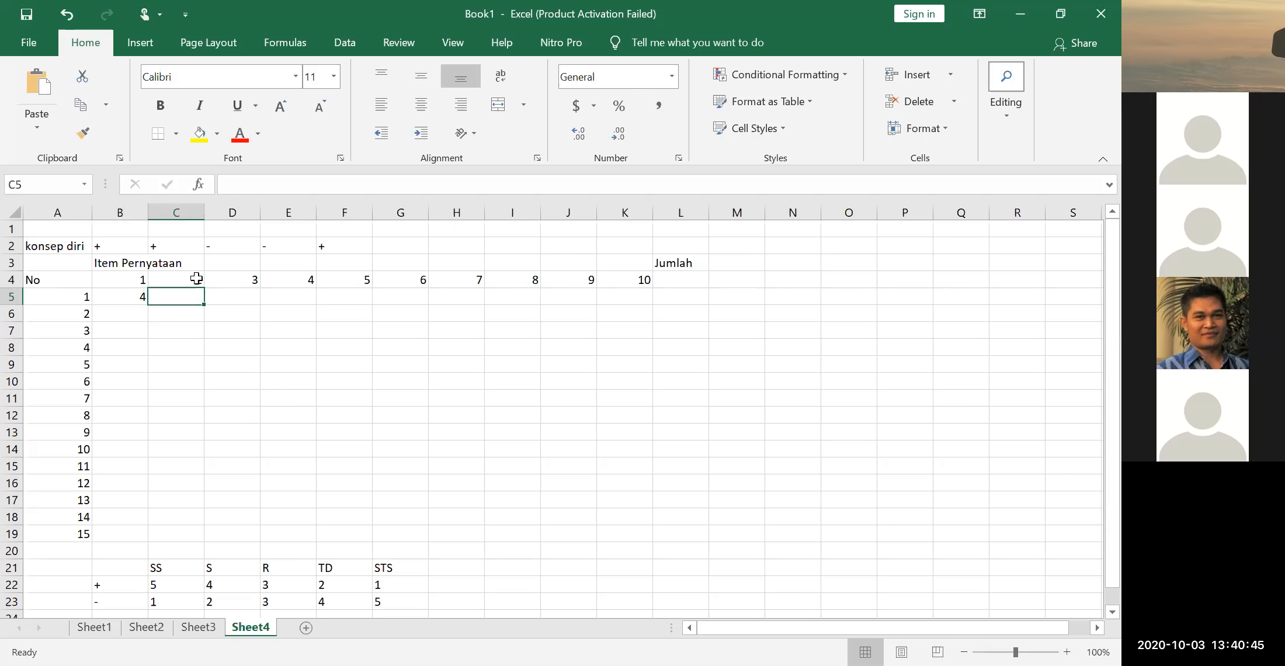
Enter a score of 5 for respondent 1 on positive item 2 in C5
click(196, 279)
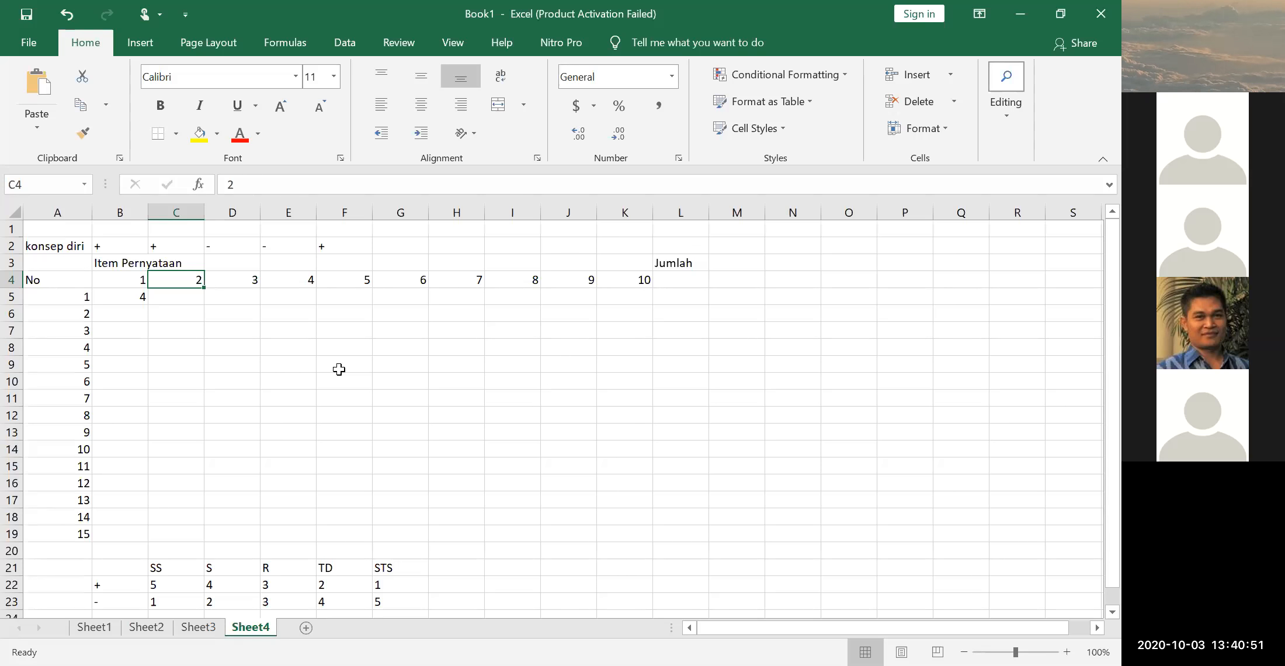
click(193, 296)
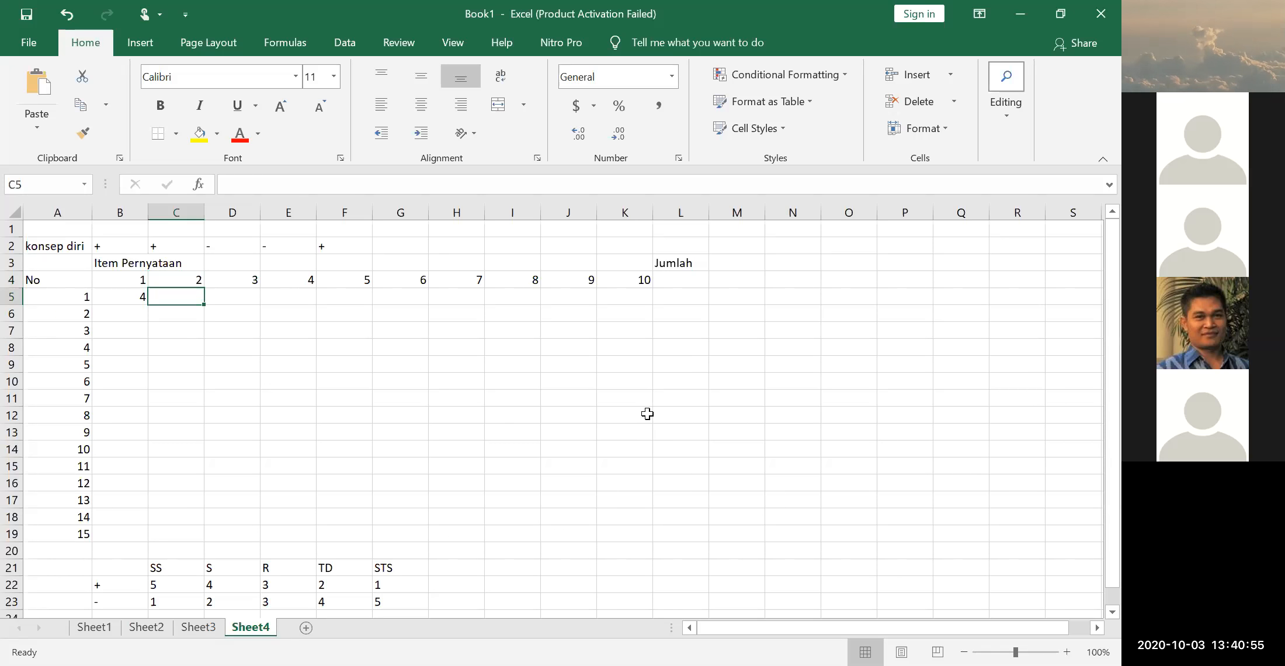
text(5)
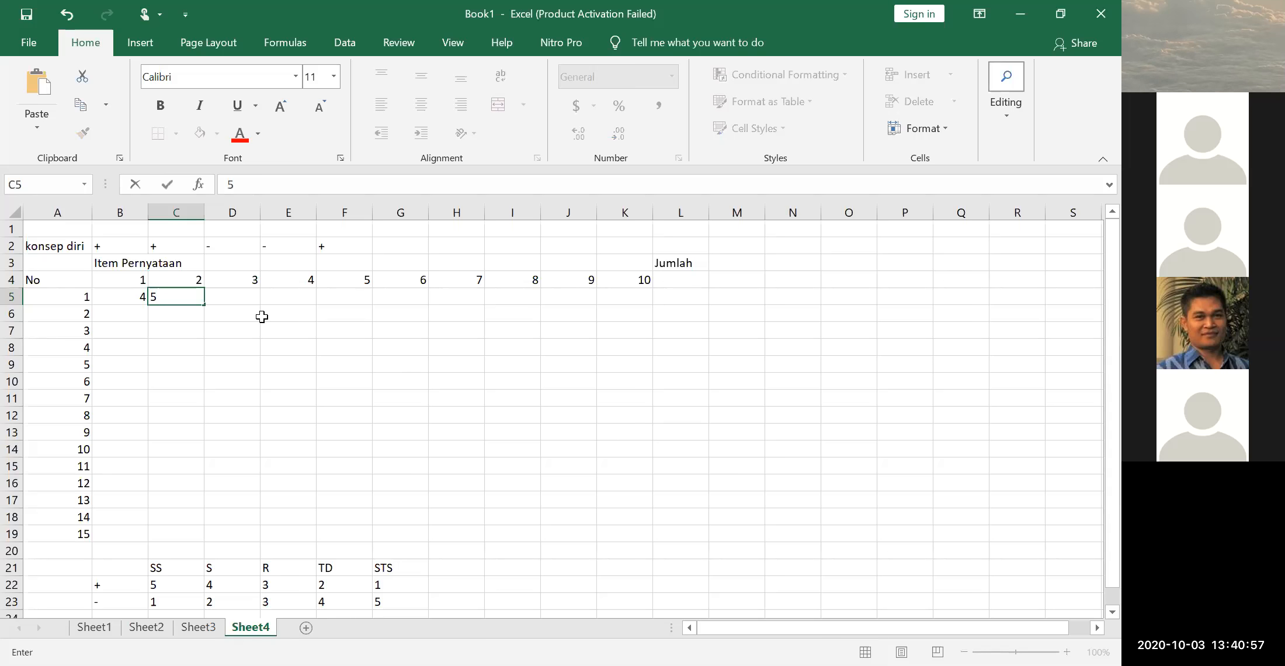
key(Tab)
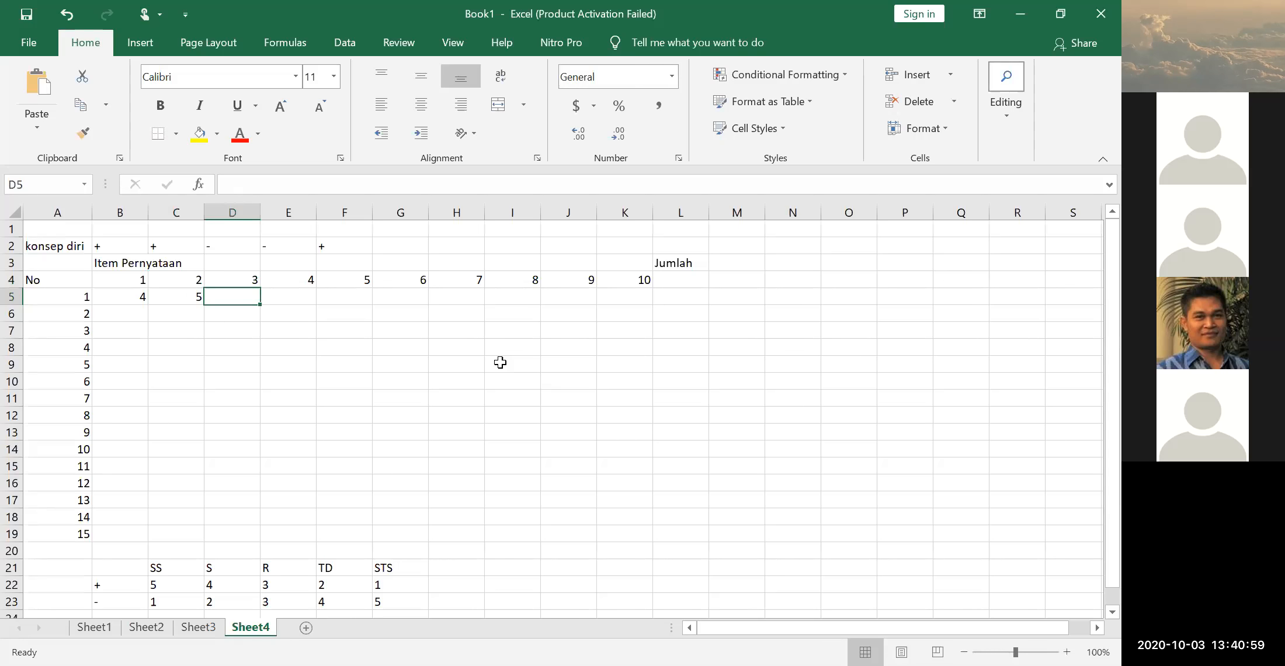
Enter a score of 4 for respondent 1 on negative item 3 in D5
drag(127, 241, 164, 241)
click(359, 340)
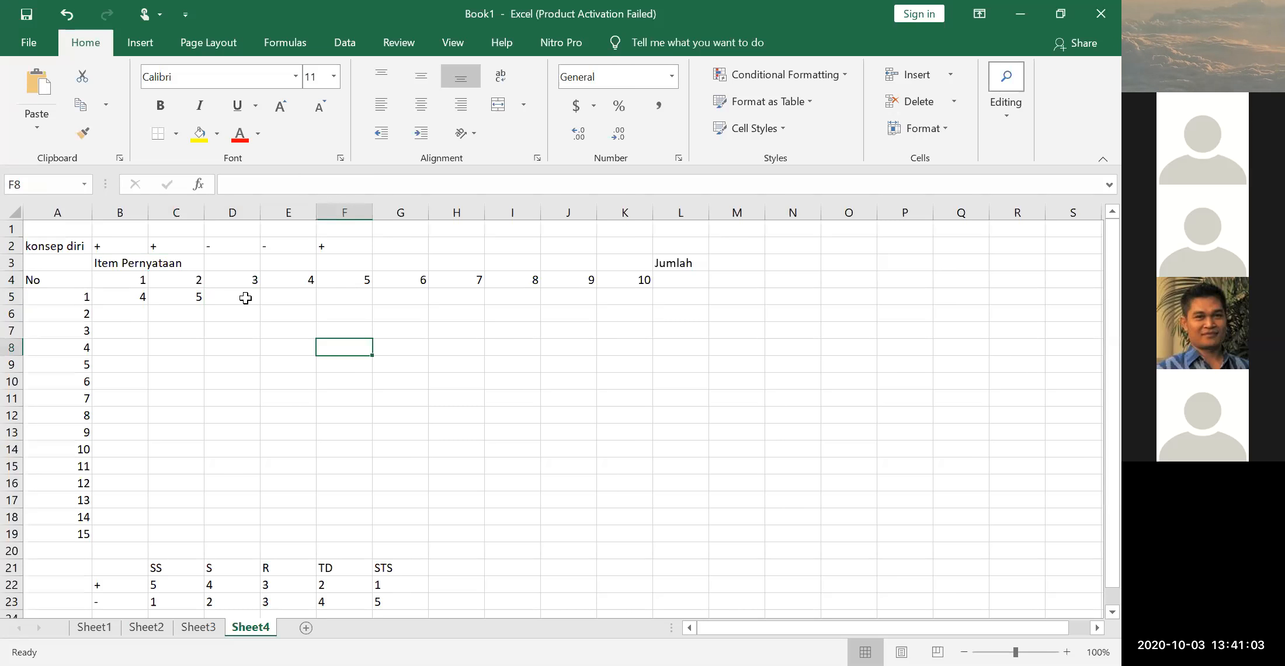
click(244, 292)
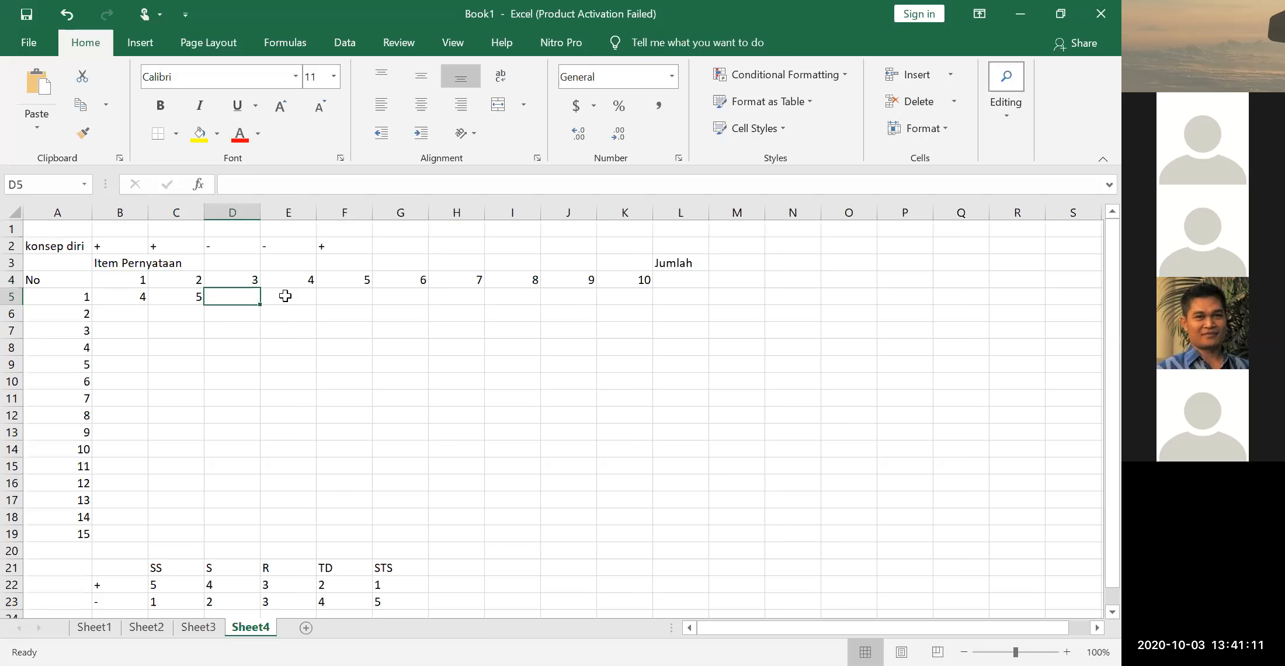
text(4)
key(Tab)
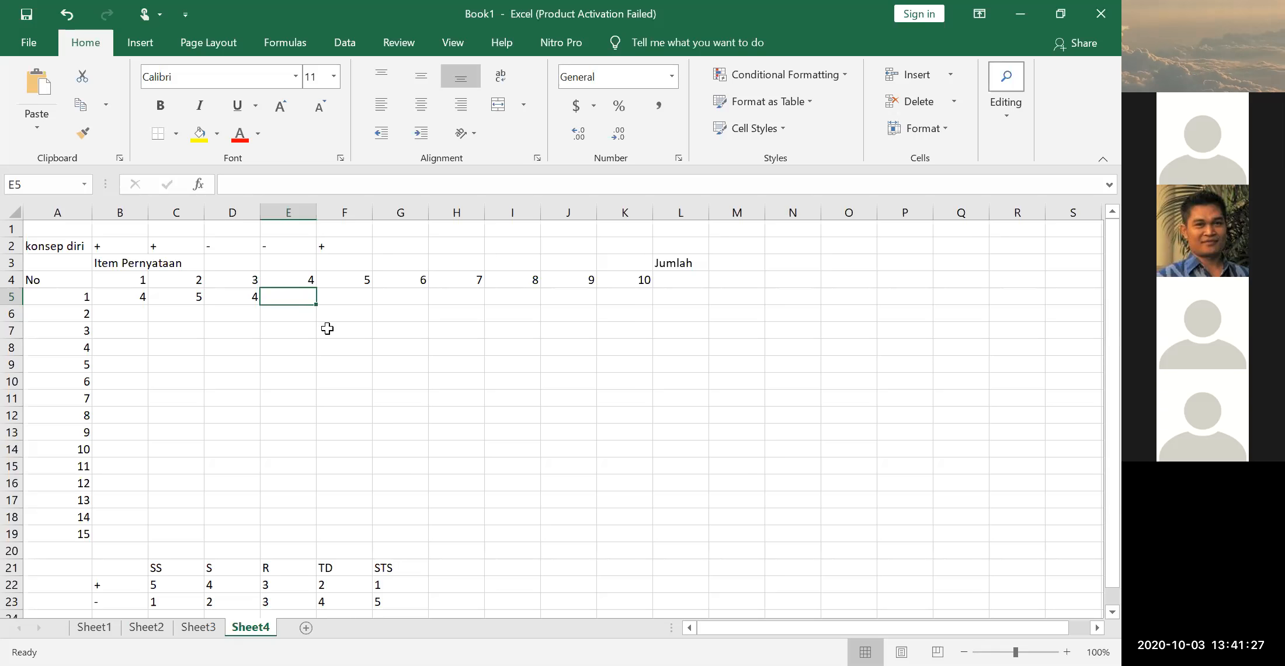
Enter a score of 5 for respondent 1 on both item 4 and item 5, in E5 and F5
text(5)
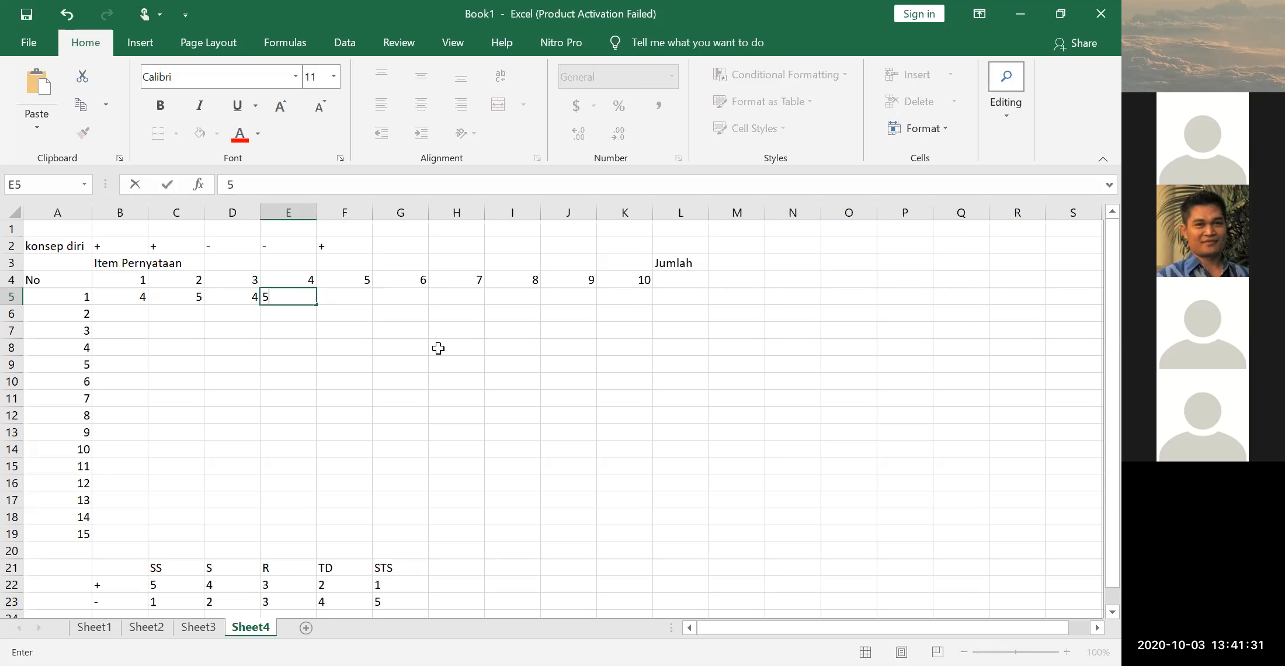
key(Tab)
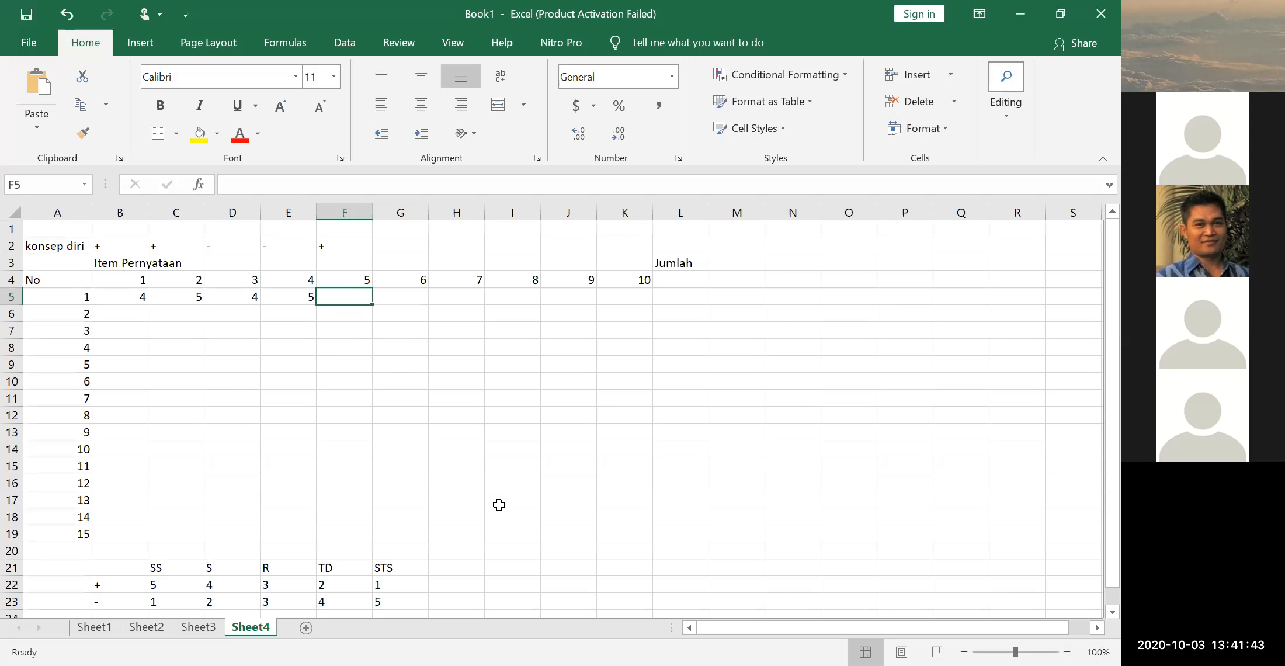
text(5)
click(518, 568)
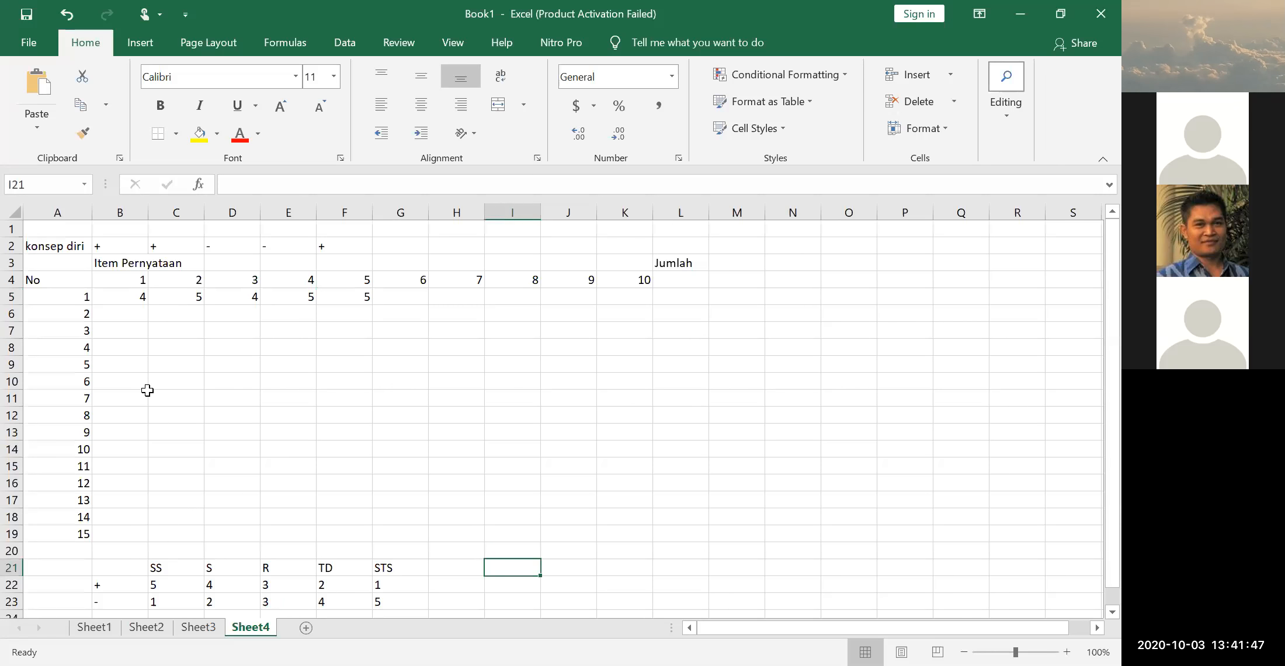
Examine the score grid under items 1 to 10 and the Jumlah column for the respondents' totals
drag(685, 278, 850, 512)
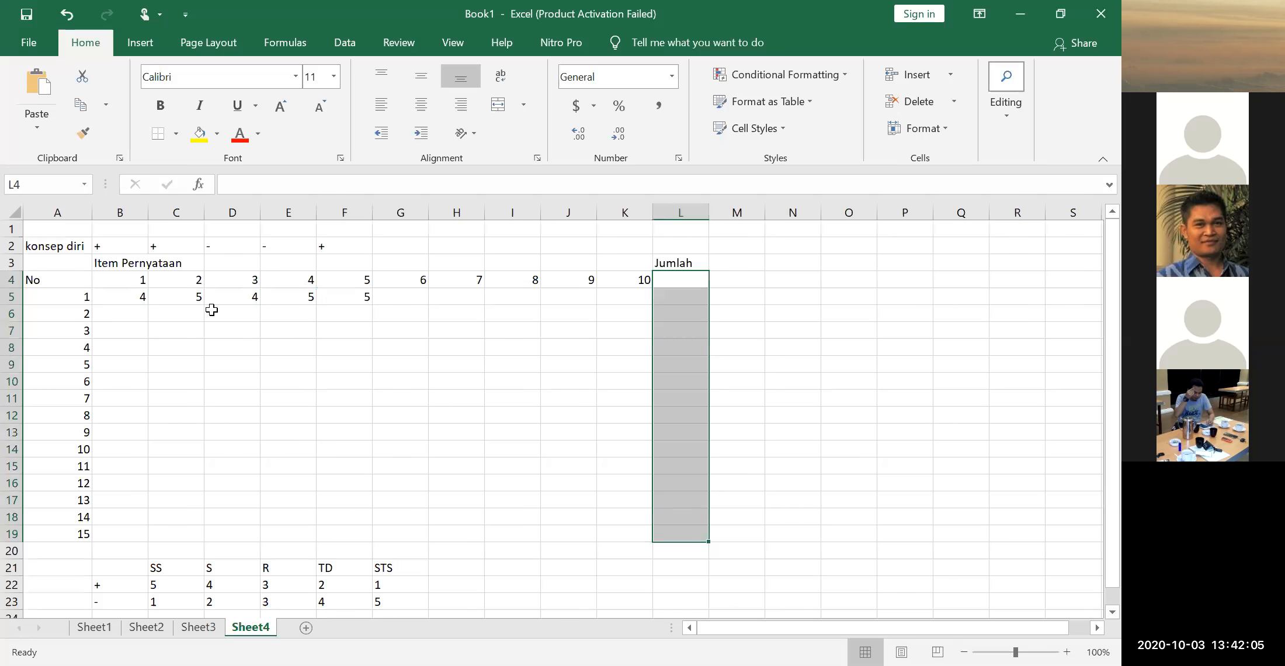
mouse_move(120, 297)
mouse_down()
mouse_move(400, 365)
mouse_move(625, 500)
mouse_up()
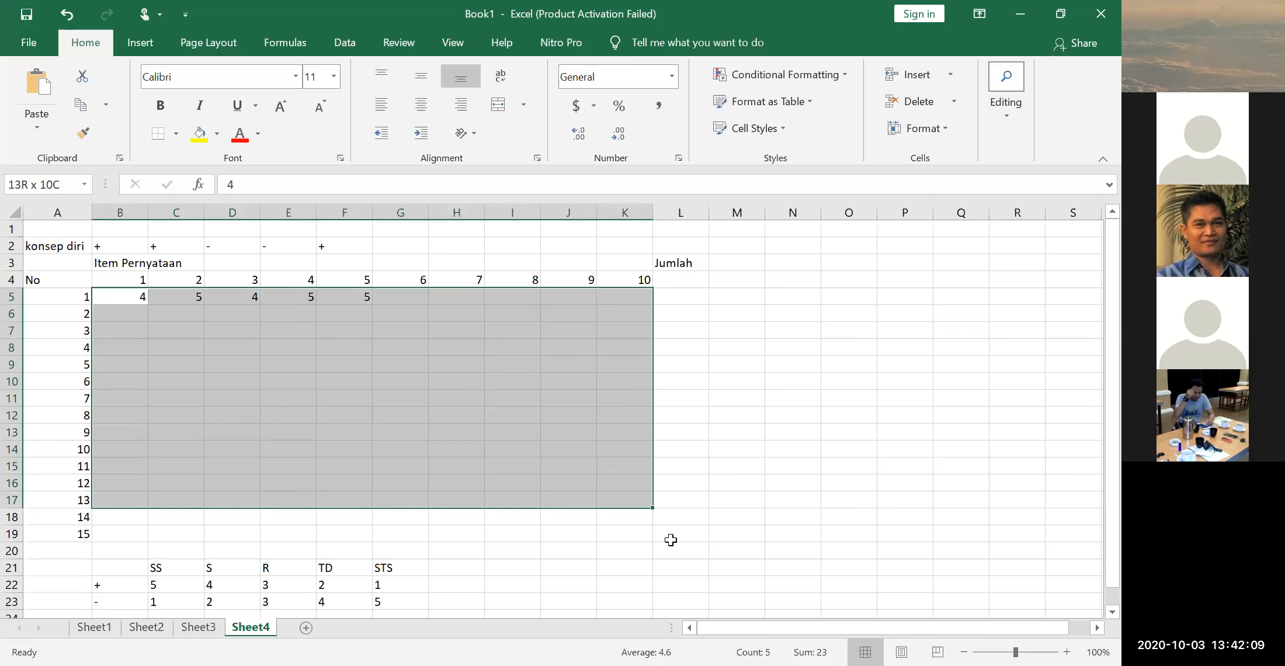
drag(683, 282, 670, 540)
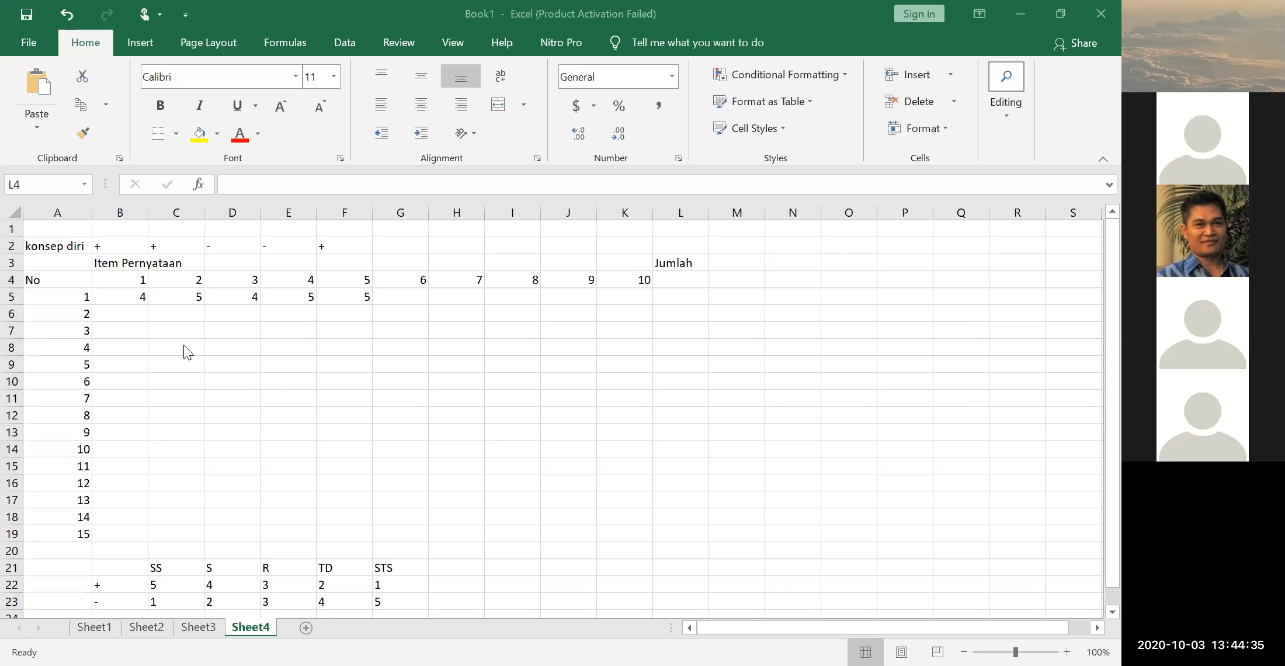
Review the item numbers across row 4 against respondent 1's score cells in row 5, through item 10
click(131, 279)
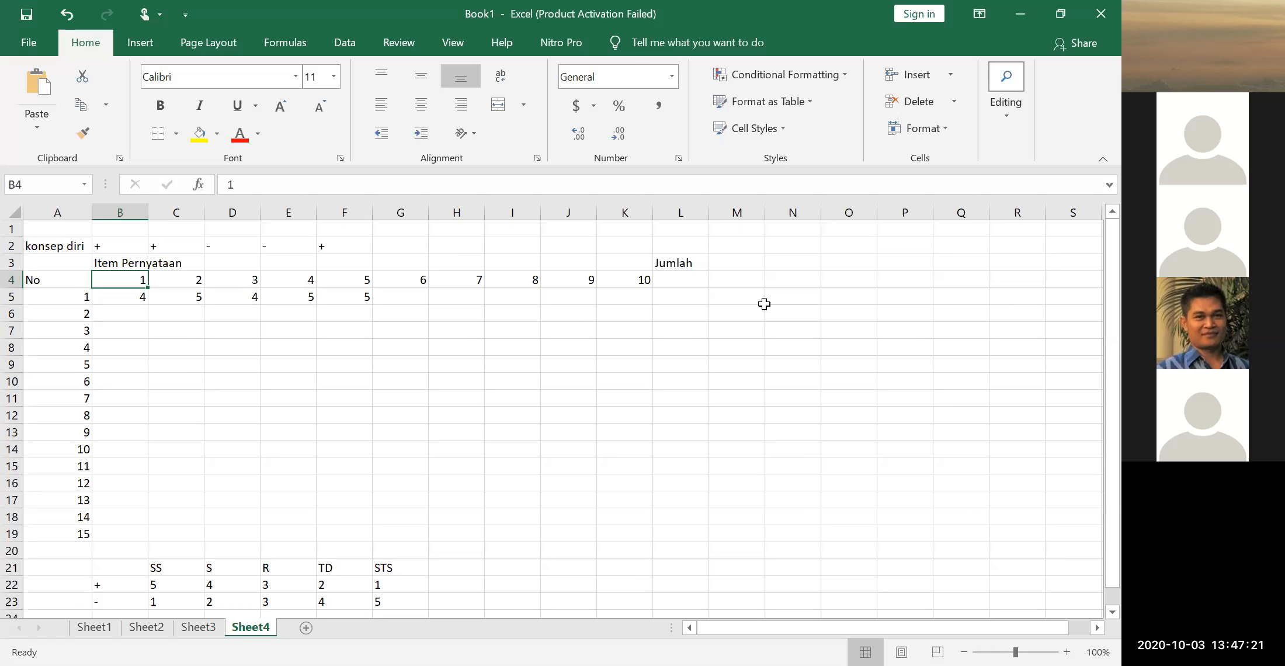
click(280, 293)
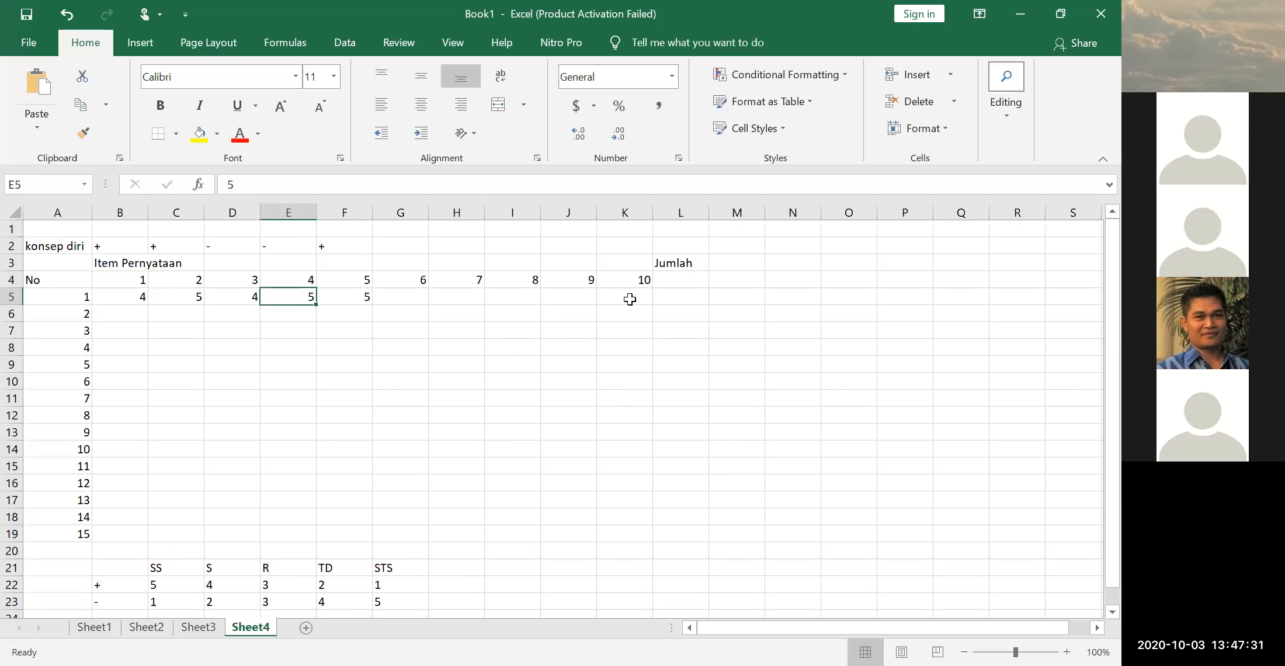
key(Right)
key(Right)
key(Right)
key(Right)
key(Right)
key(Right)
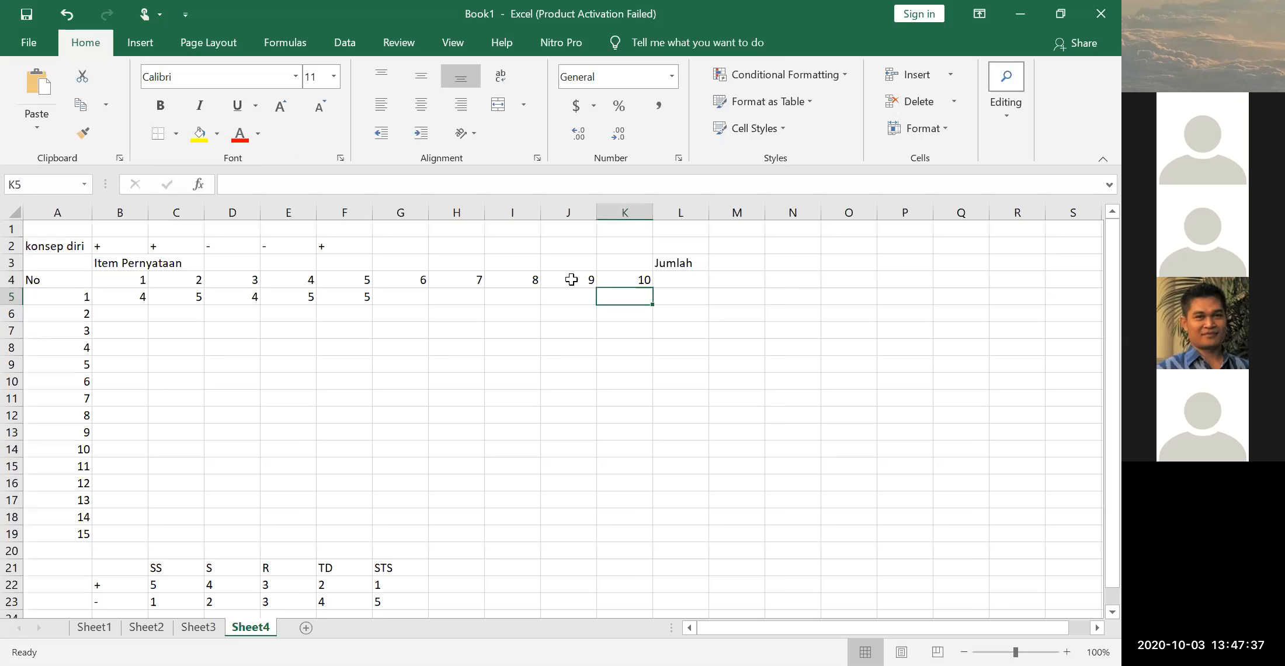
key(Up)
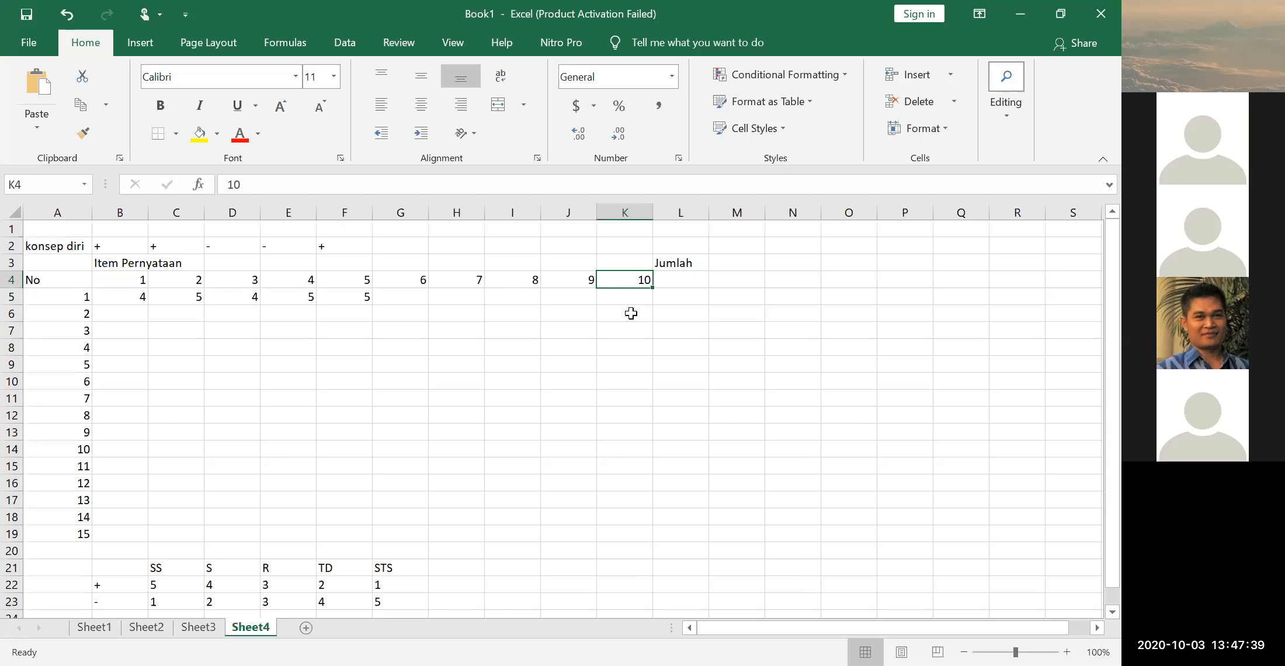
key(Left)
key(Left)
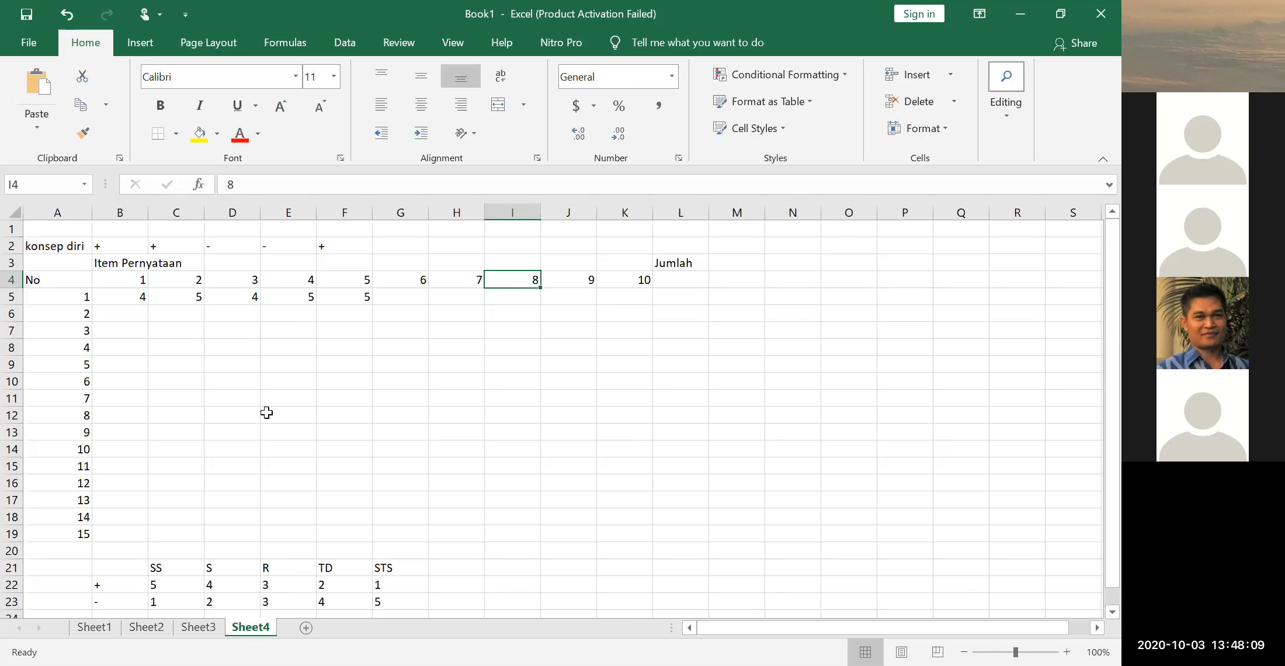
Start a sample questionnaire table with the headings "No" in E8 and "item pernyataa" in F8, and widen column F
click(290, 360)
click(294, 347)
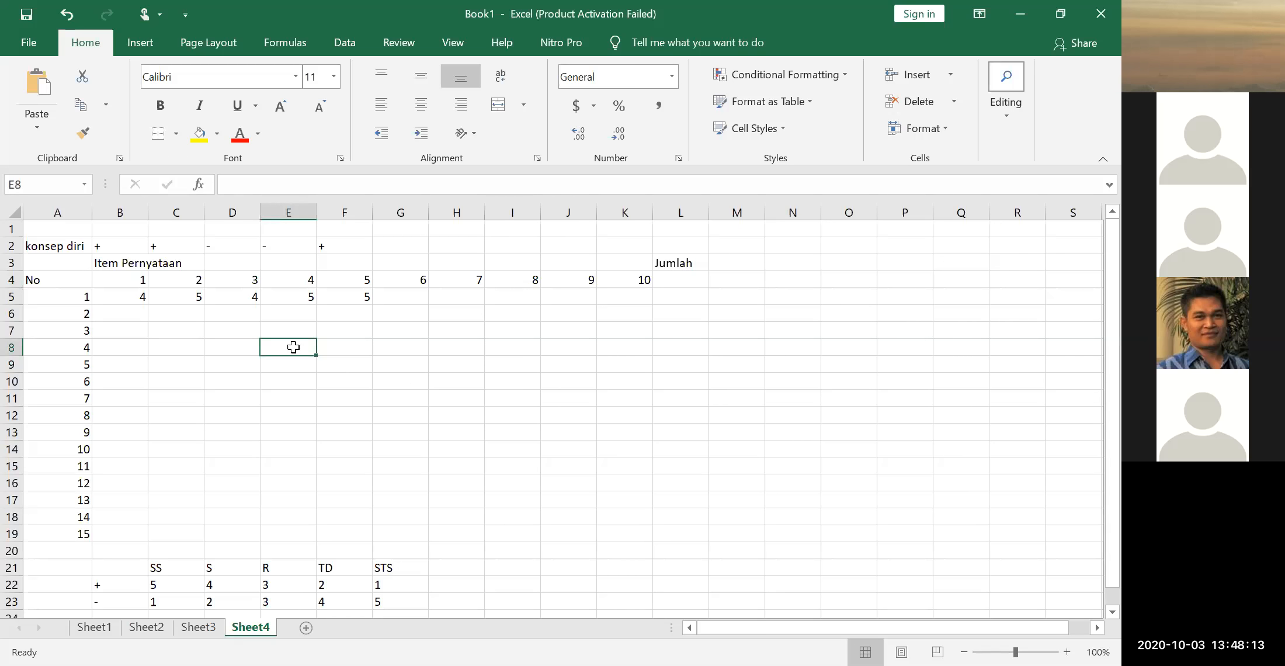
text(No)
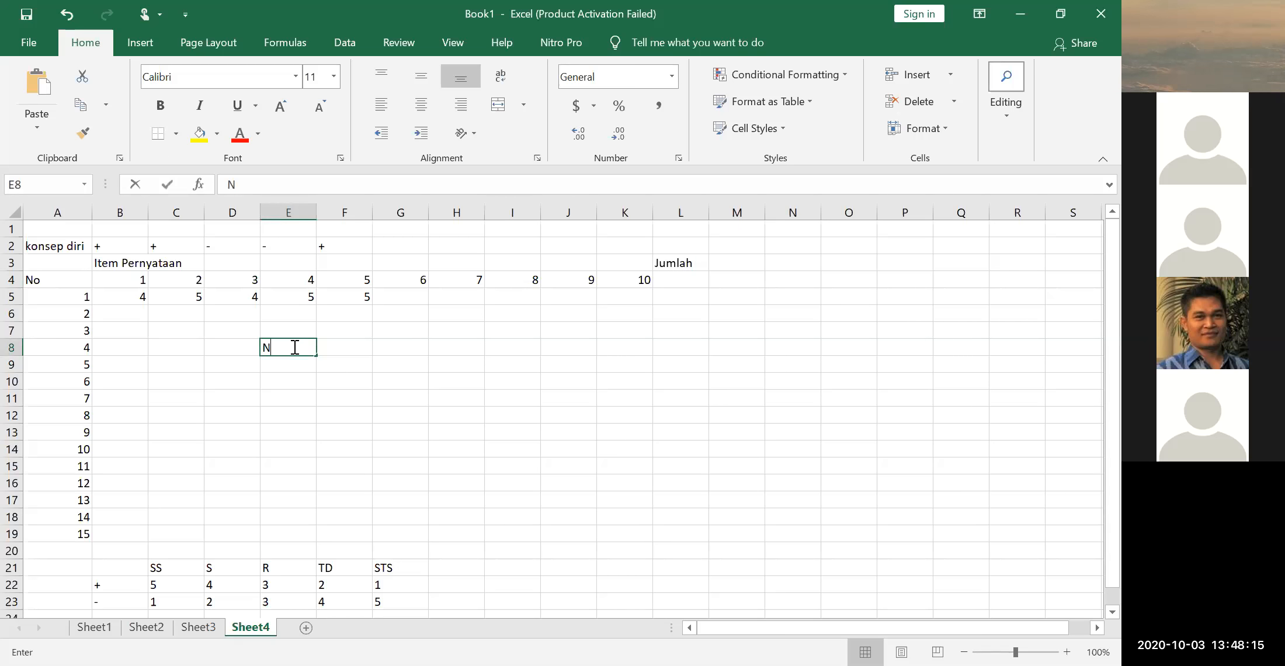
click(346, 352)
text(ite)
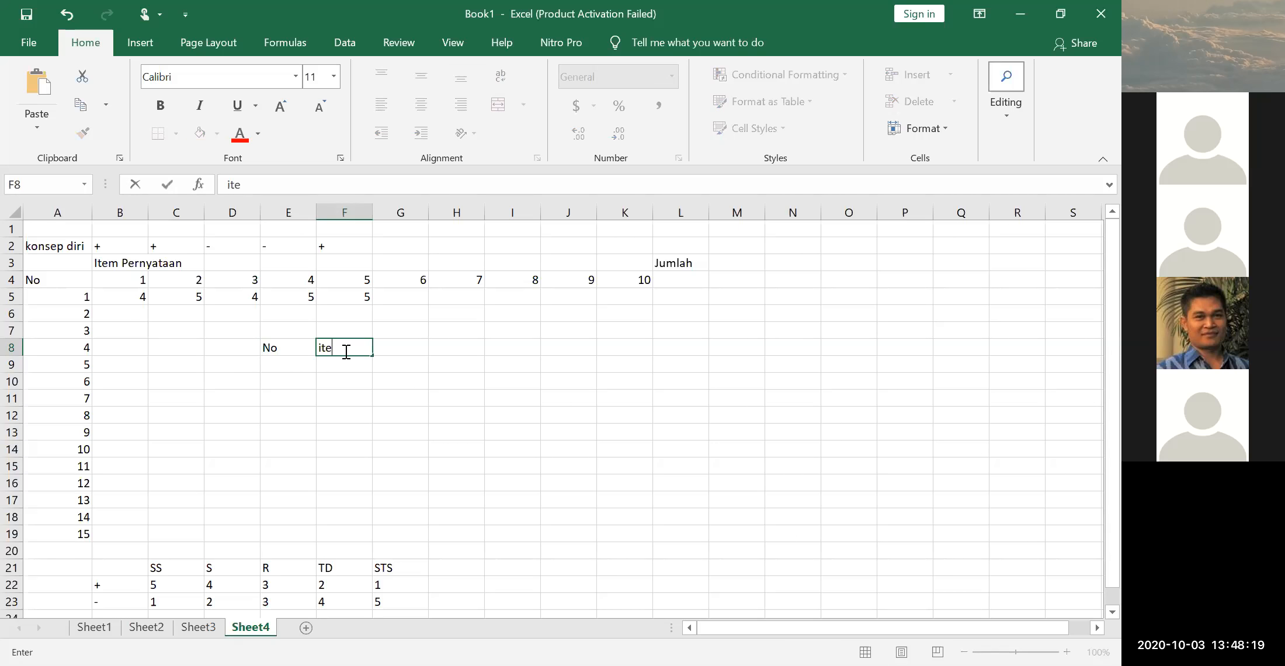
text(m pern)
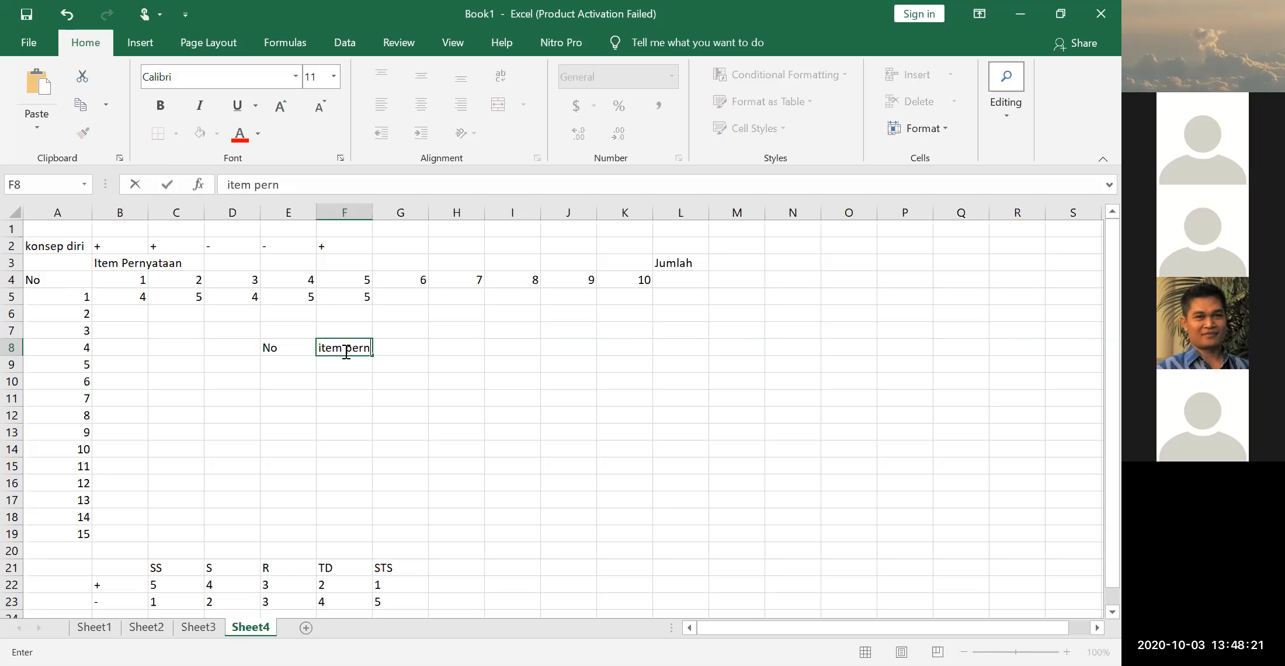
text(yataa)
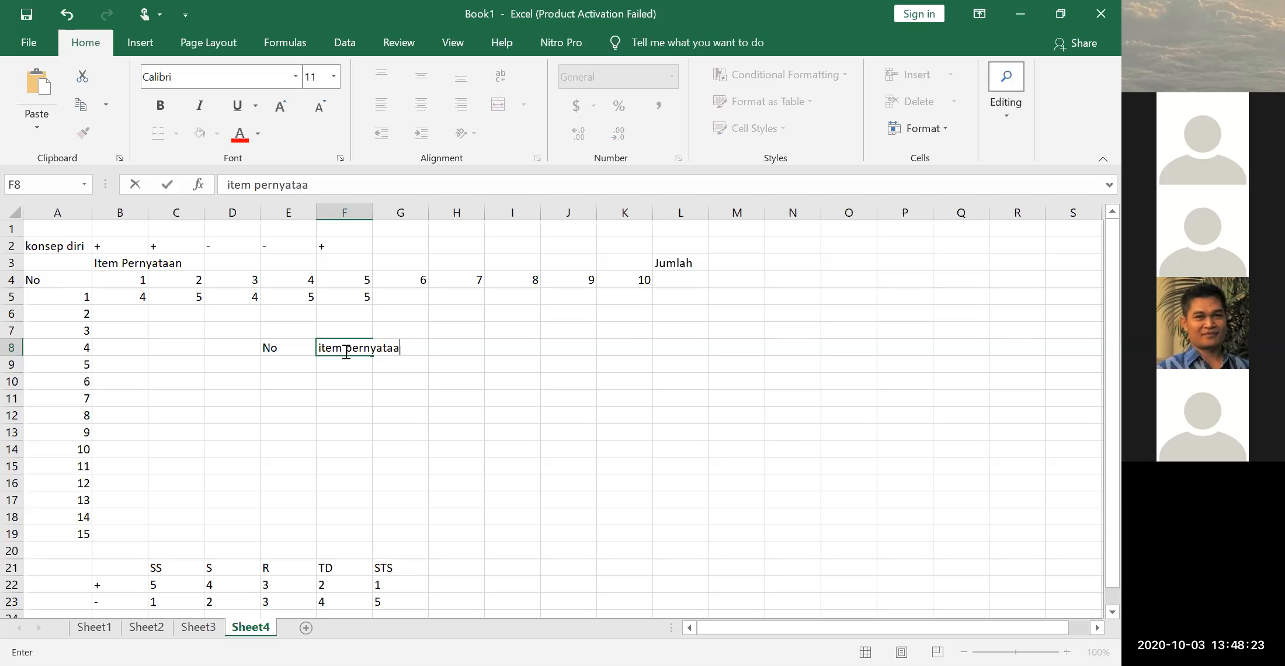
click(395, 243)
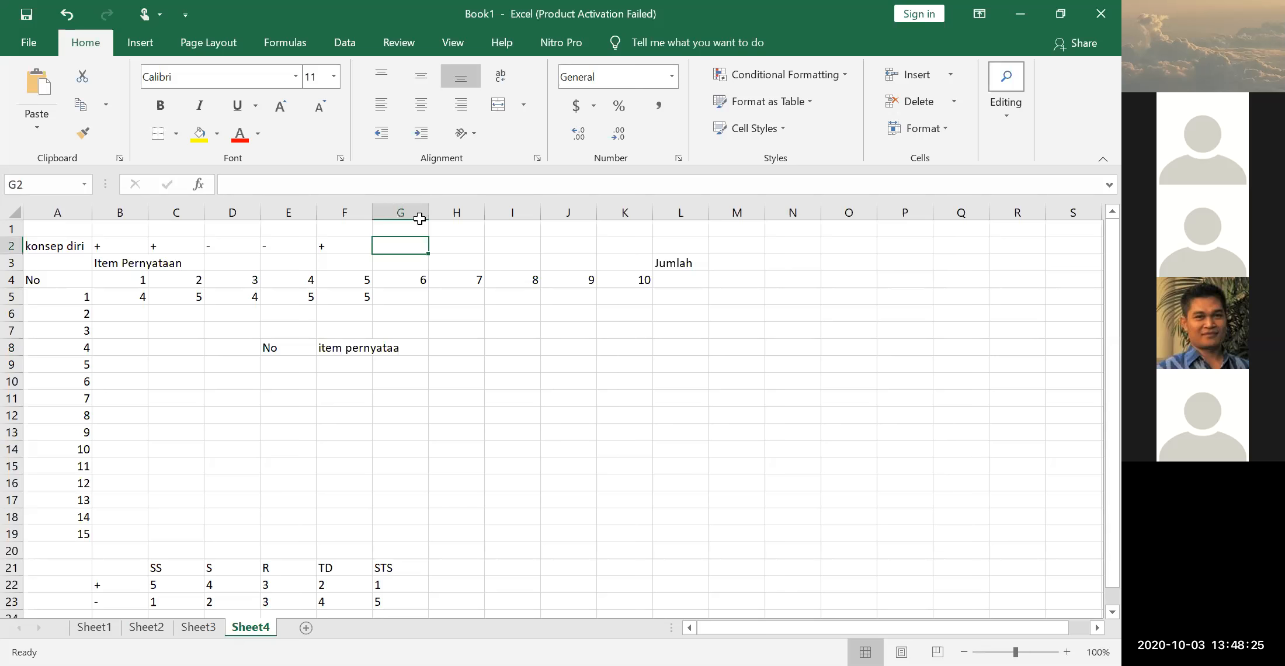
drag(372, 213, 473, 347)
Enter the response category headings ss, s, r, ts and sts in G8 through K8 of the sample questionnaire table
click(488, 349)
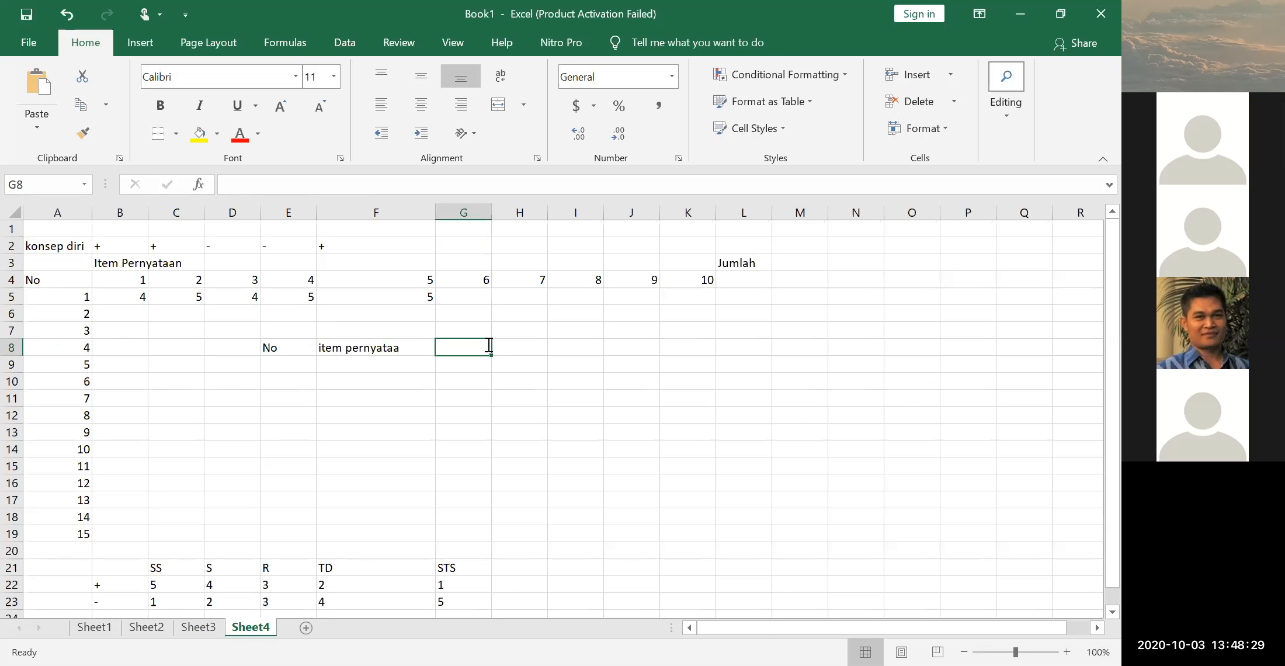
text(ss)
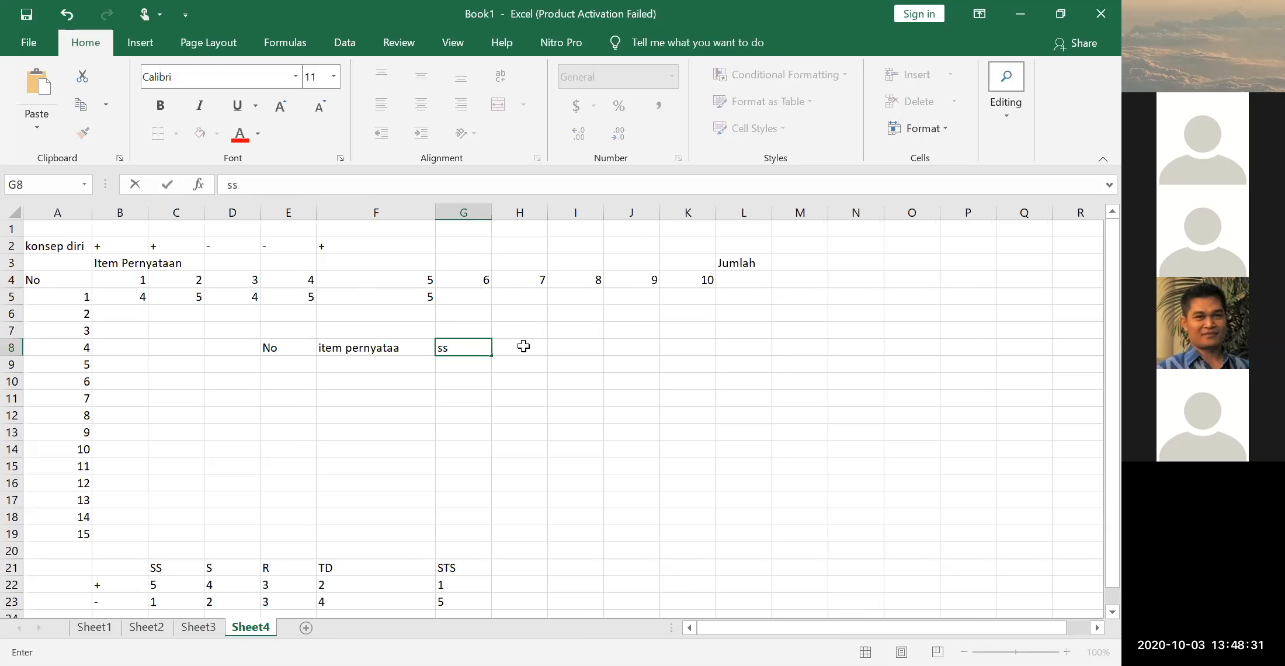
key(Tab)
text(s)
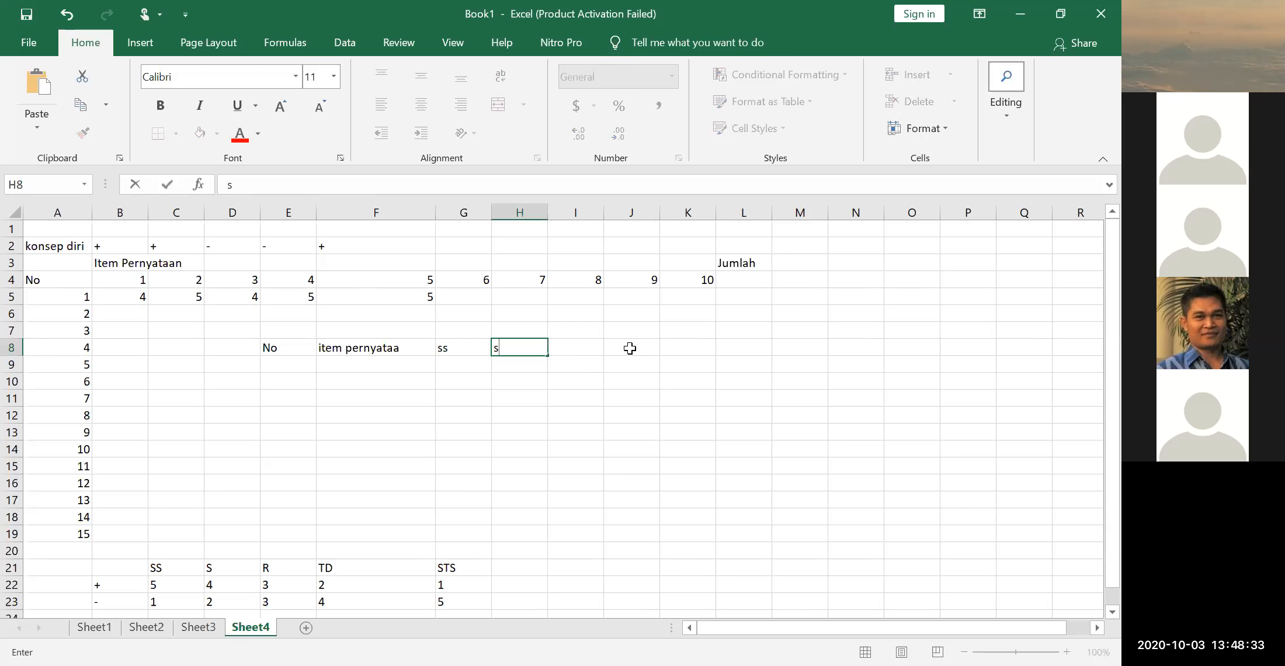
key(Tab)
text(r)
key(Tab)
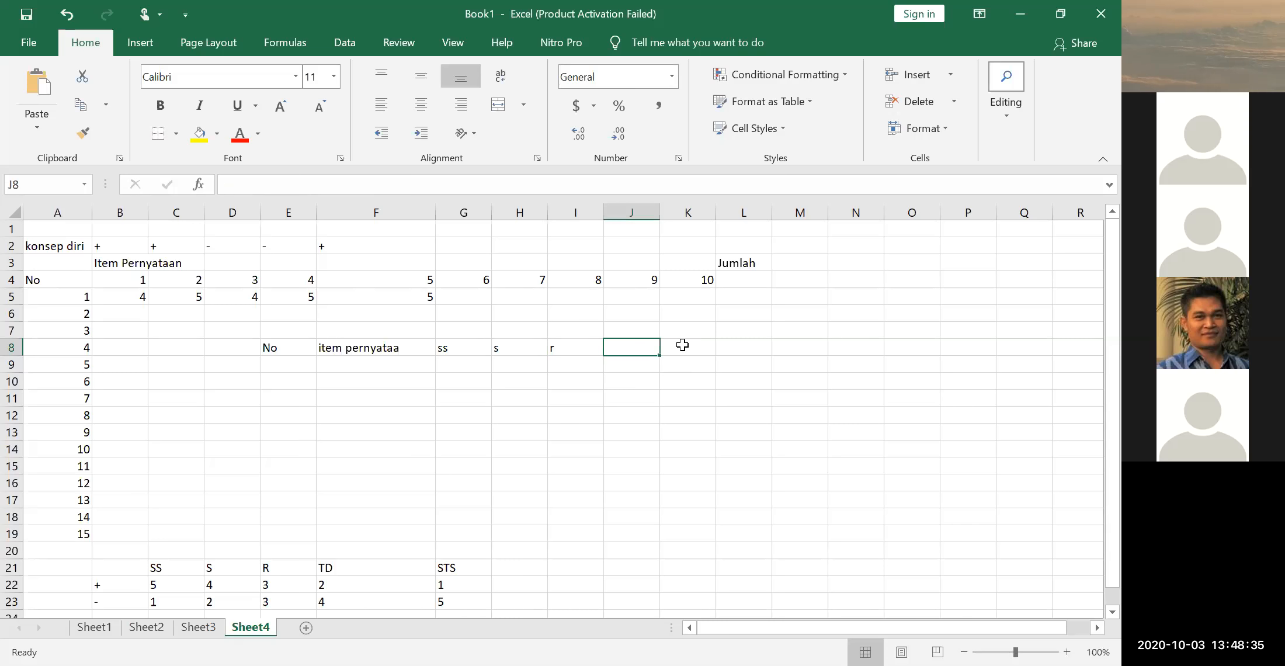
text(ts)
key(Tab)
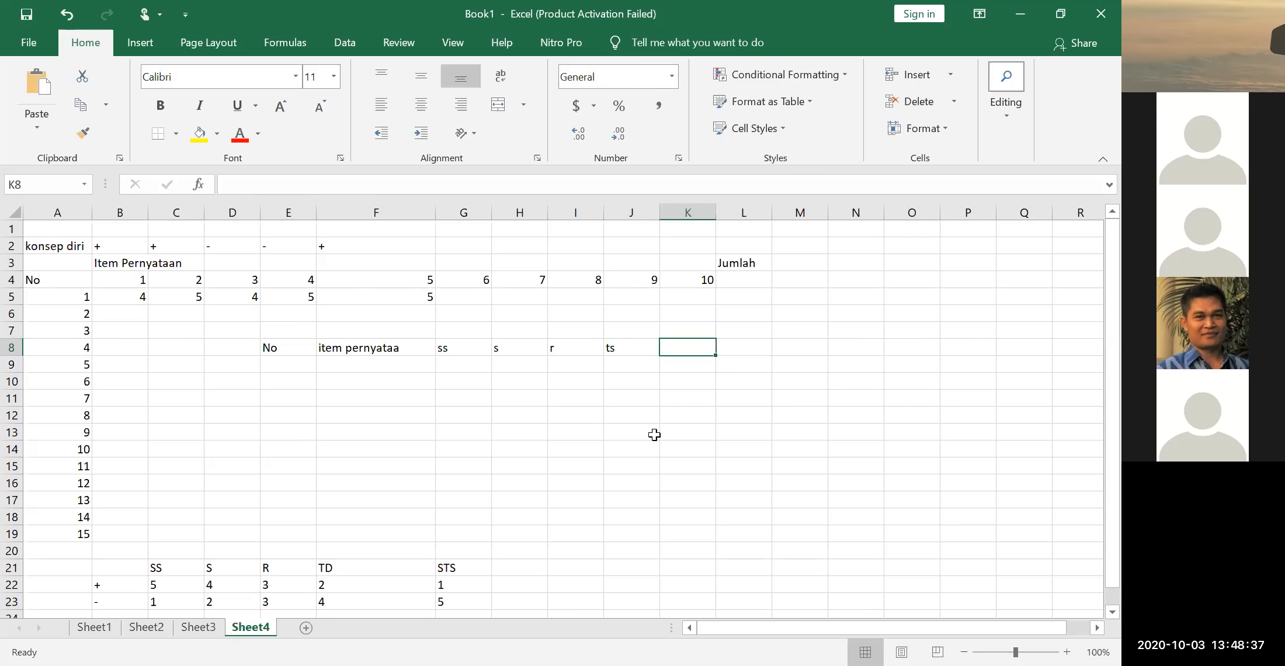
text(sts)
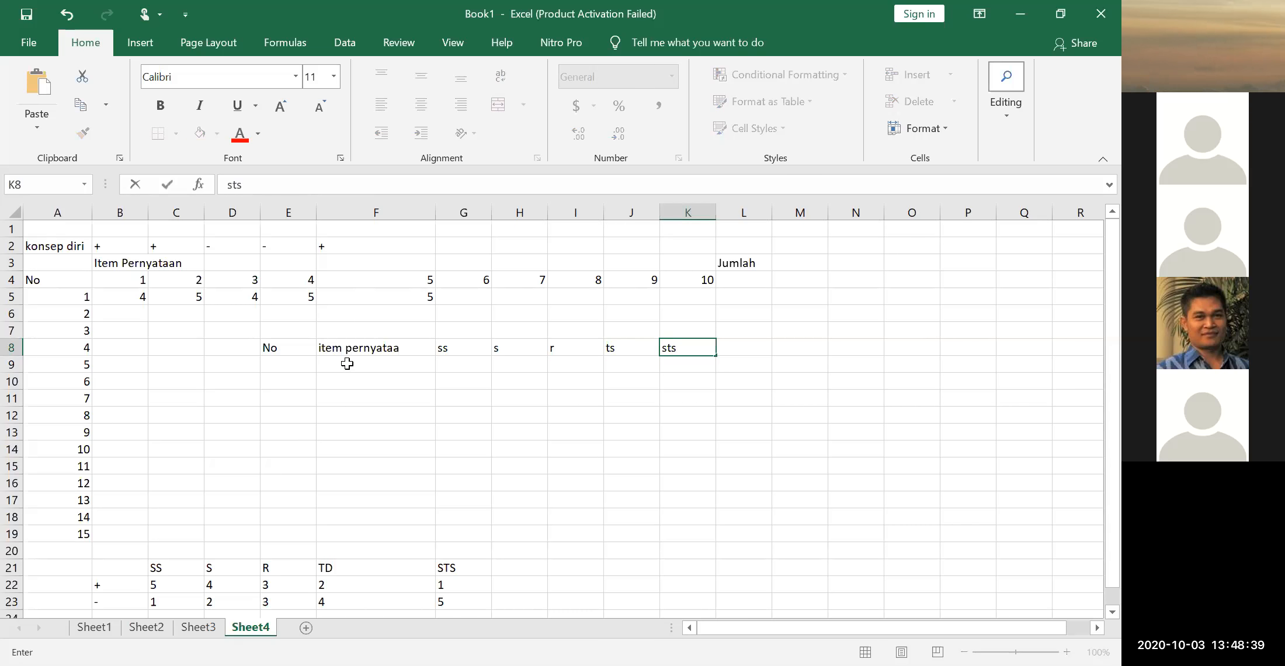
key(Return)
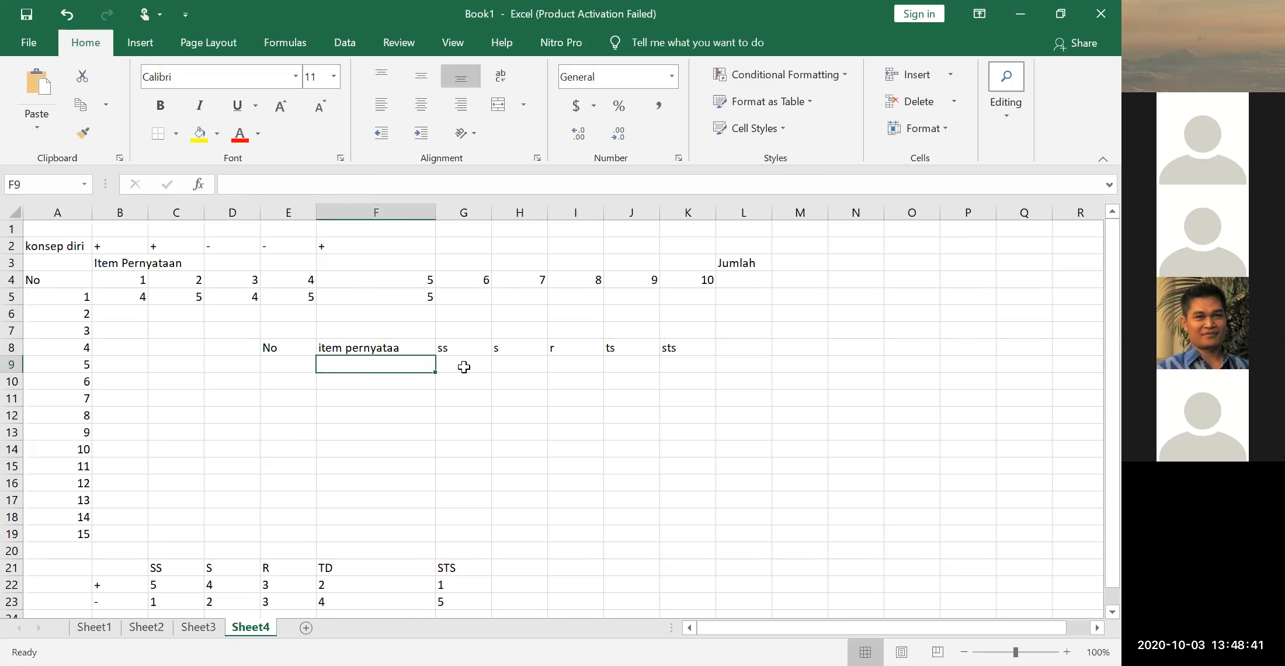
Fill in the sample table's first row with item statement 1 in F9 and number 1 in E9
text(1)
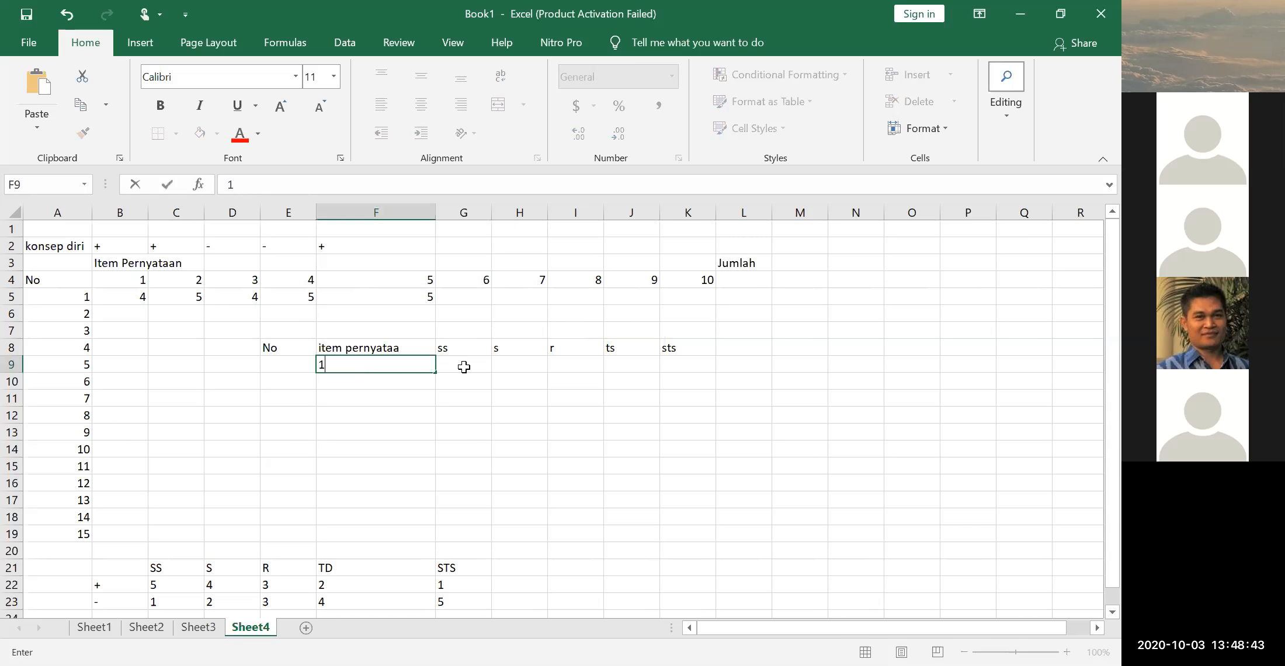
click(463, 366)
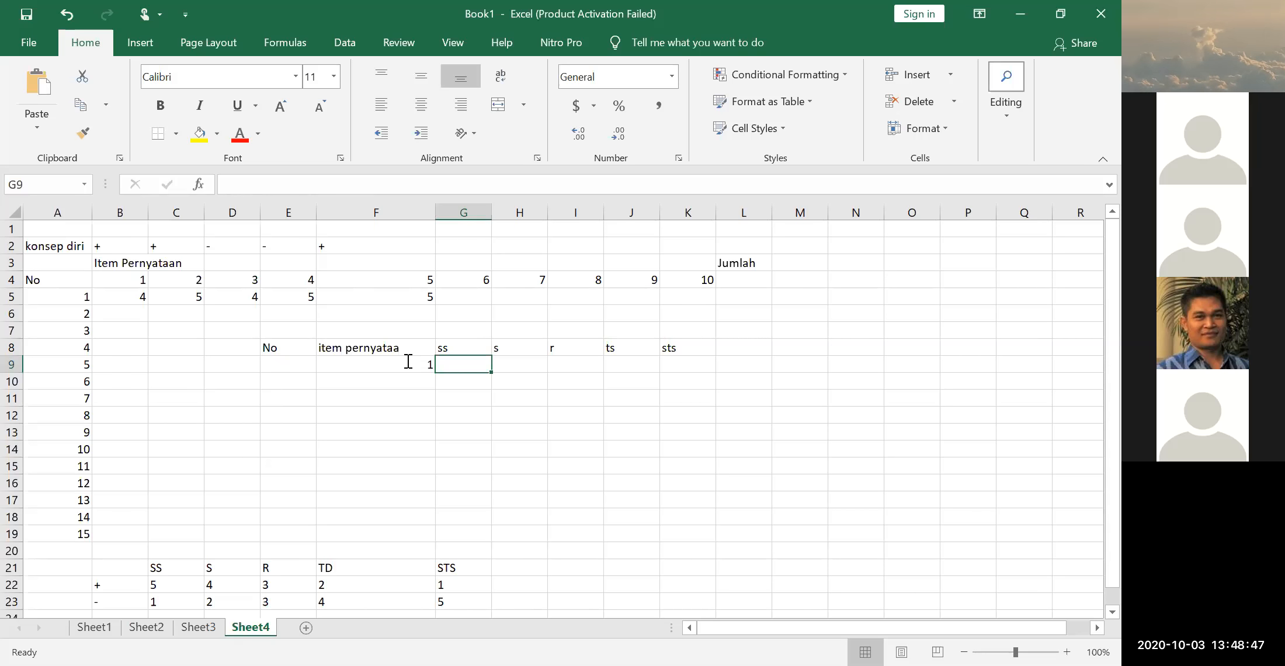
key(Left)
key(Left)
text(1)
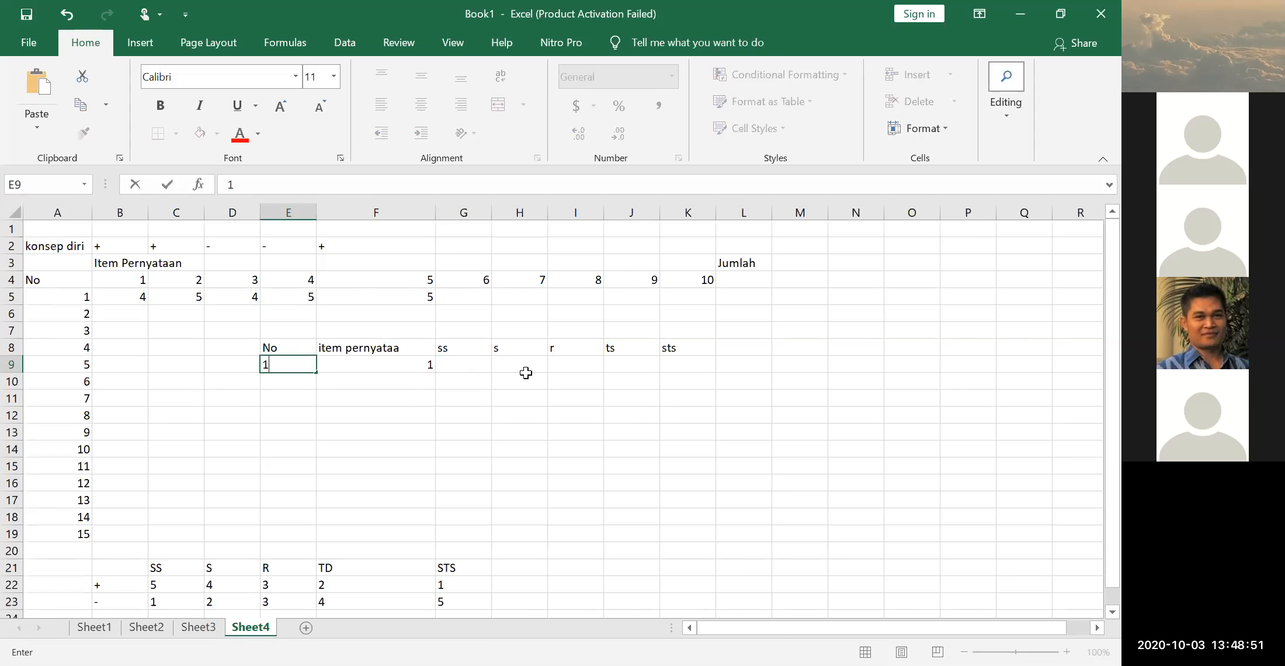
Mark the answer to sample item 1 with an x under the s category in H9
click(525, 366)
text(x)
key(Right)
key(Down)
key(Down)
key(Down)
key(Down)
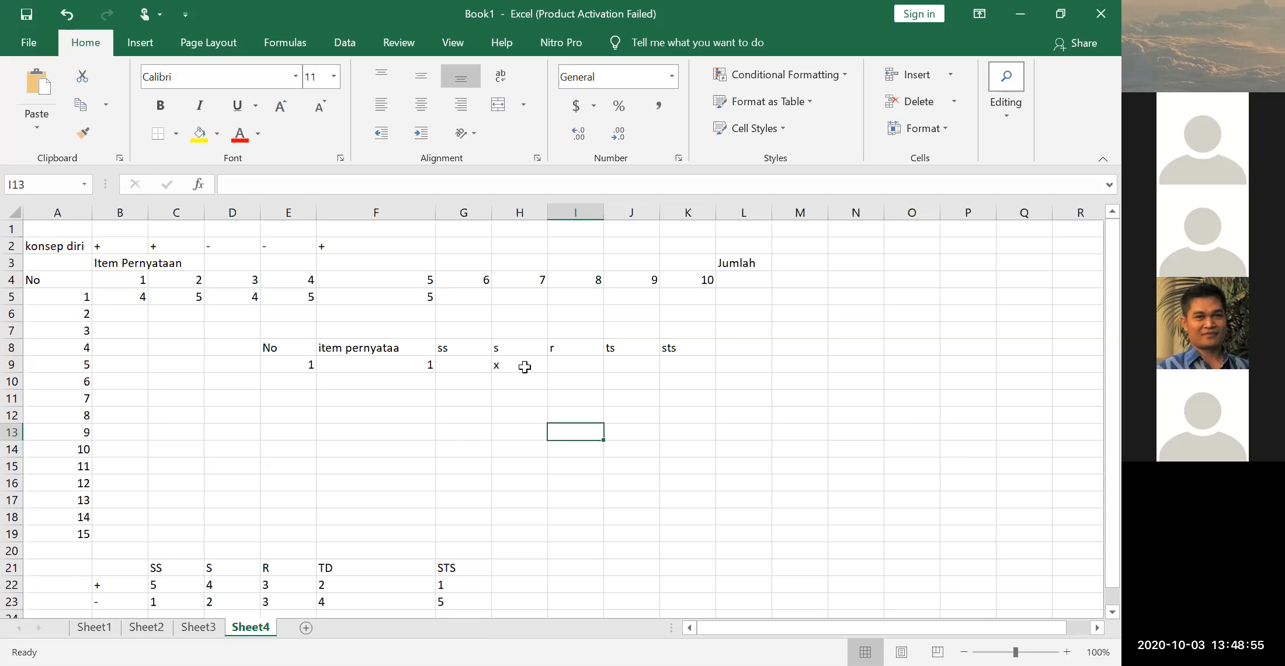
Replace the item statement in F9 of the sample questionnaire table with the placeholder text "hvuygewyf huyfeg oyg yg cef"
click(524, 366)
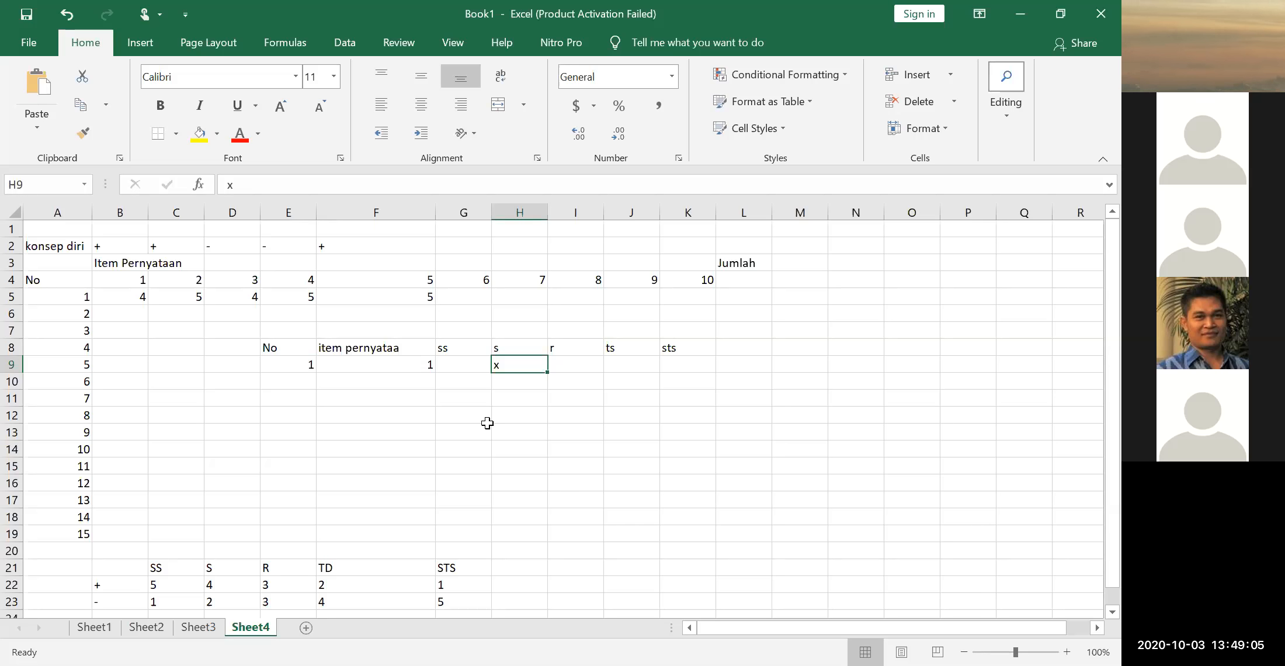
click(386, 363)
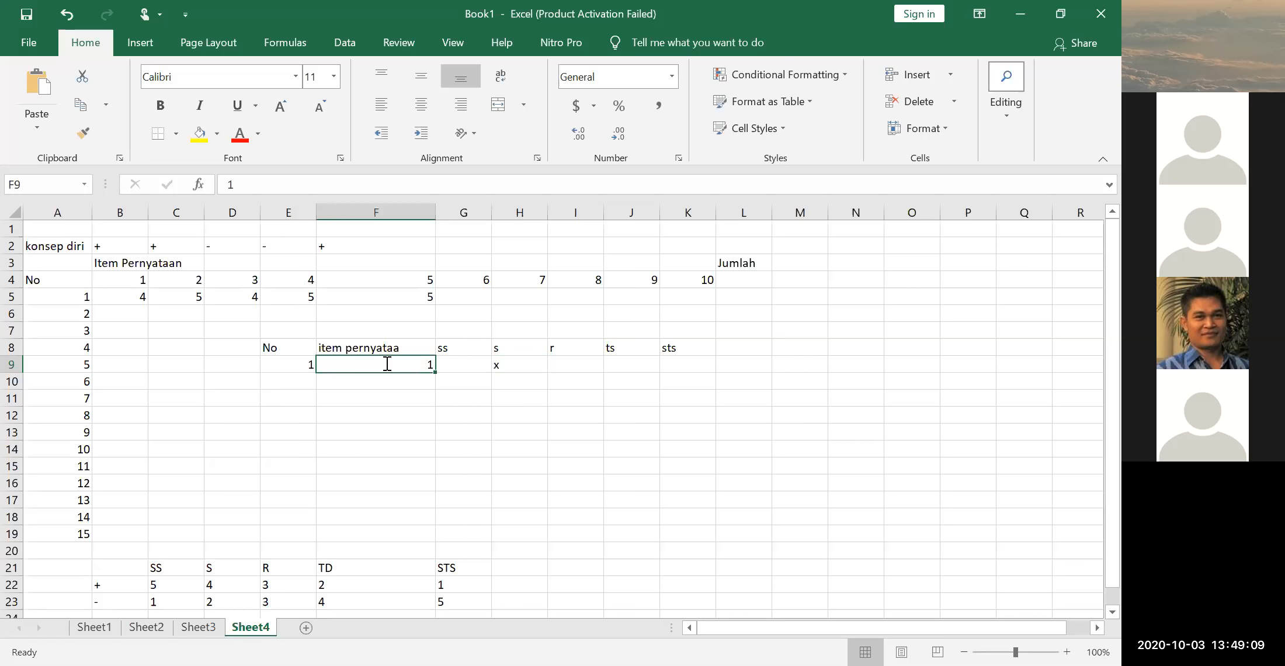
text(hvuygewyf h)
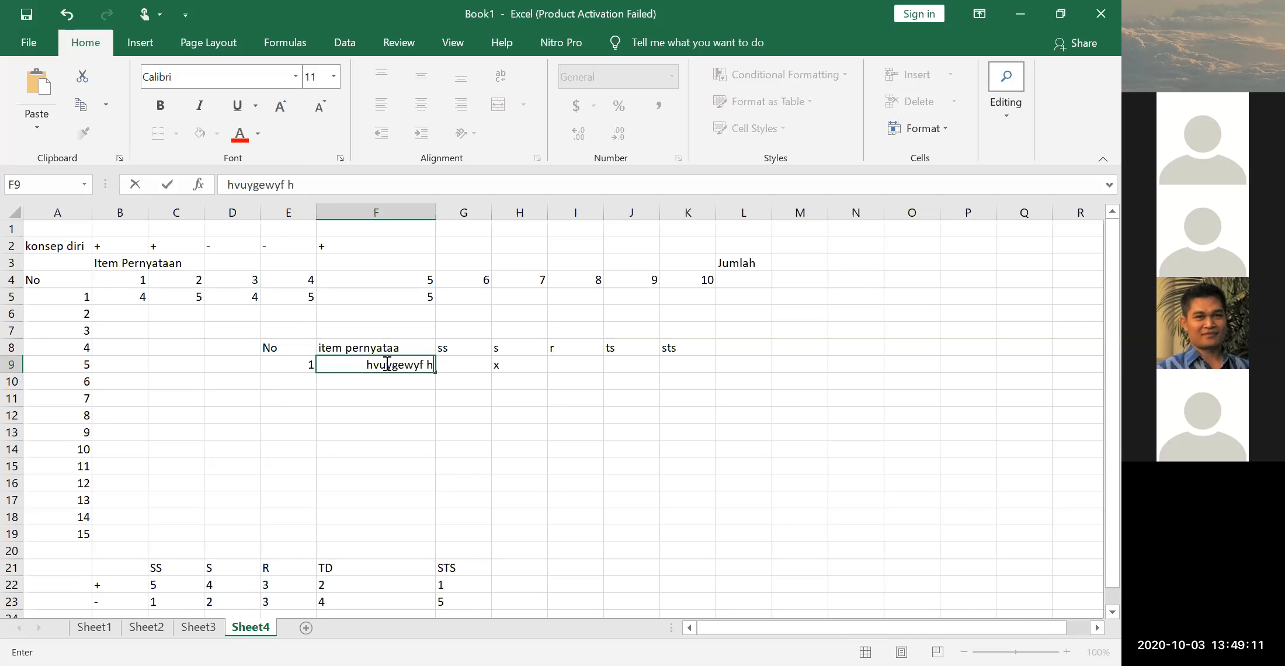
text(uyfeg oyg yg cef)
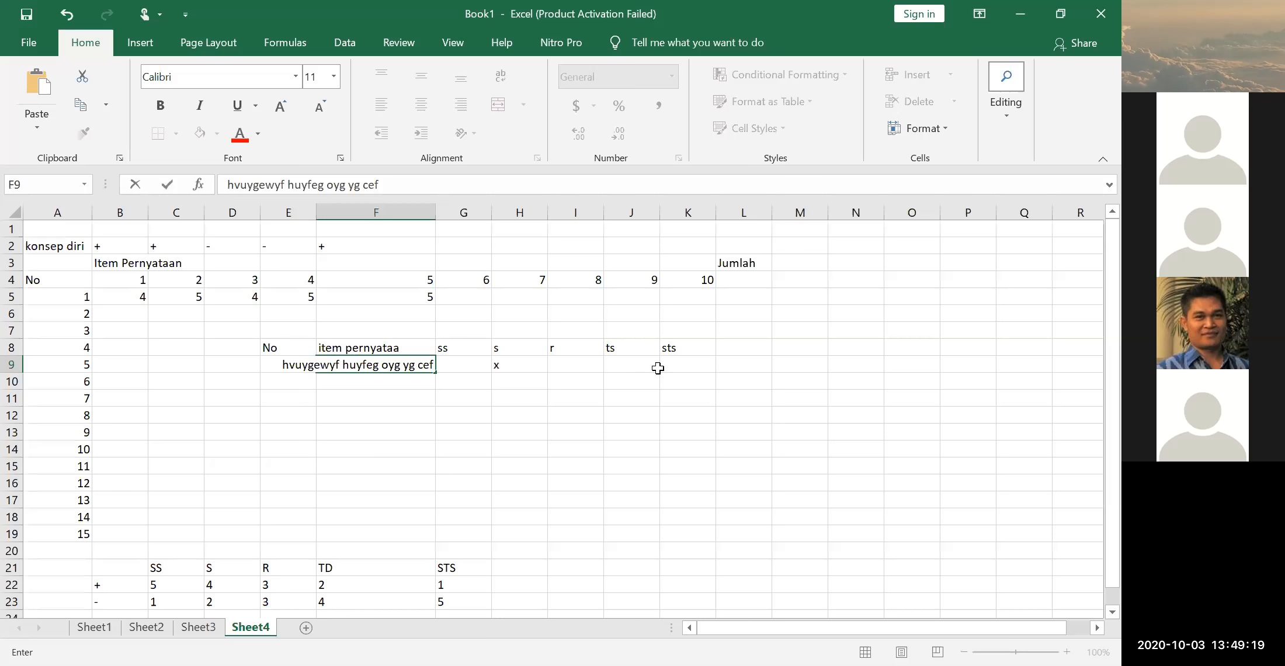
Delete the contents of the whole sample questionnaire table in E8:K9
drag(287, 348, 668, 371)
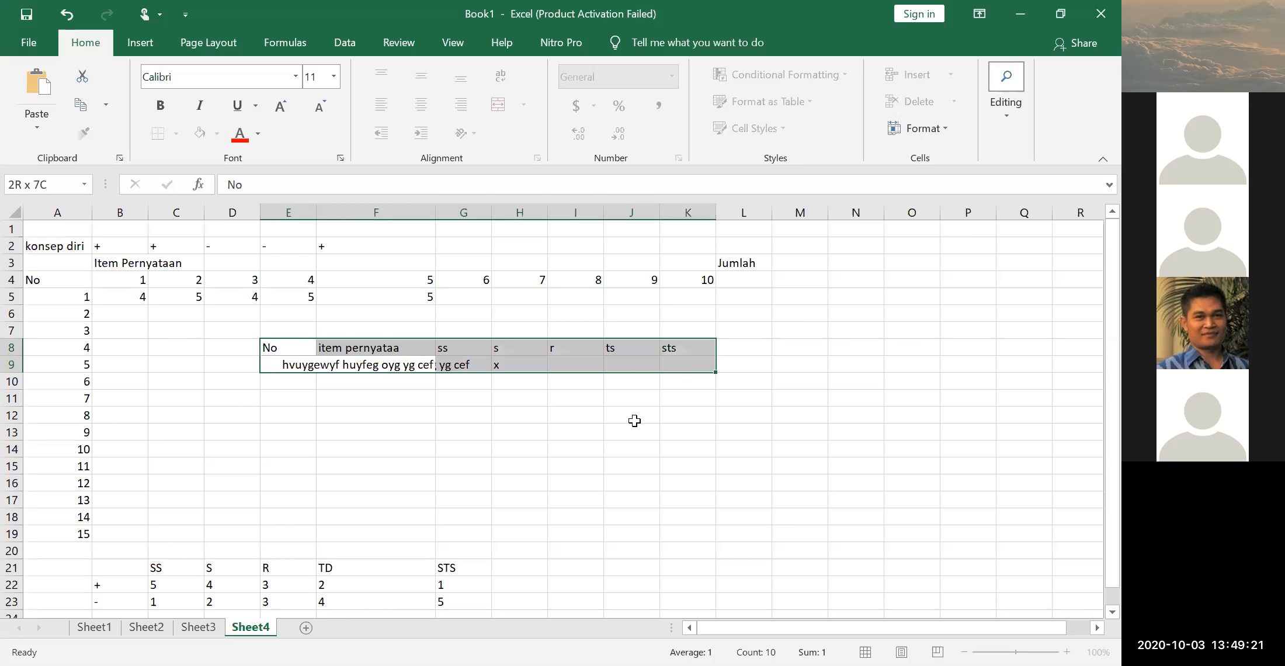
key(Delete)
click(575, 483)
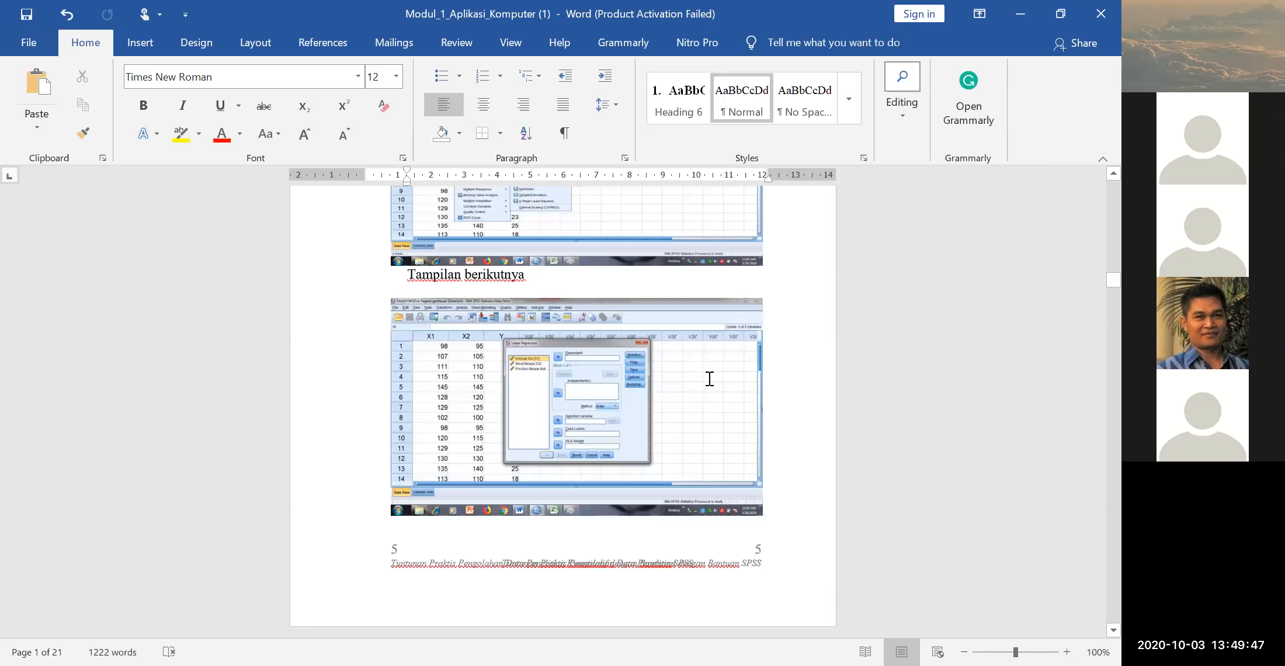
In the Word document Modul_1_Aplikasi_Komputer (1), review the X1, X2 and Y data table under Langkah 5
scroll(709, 379, down, 1)
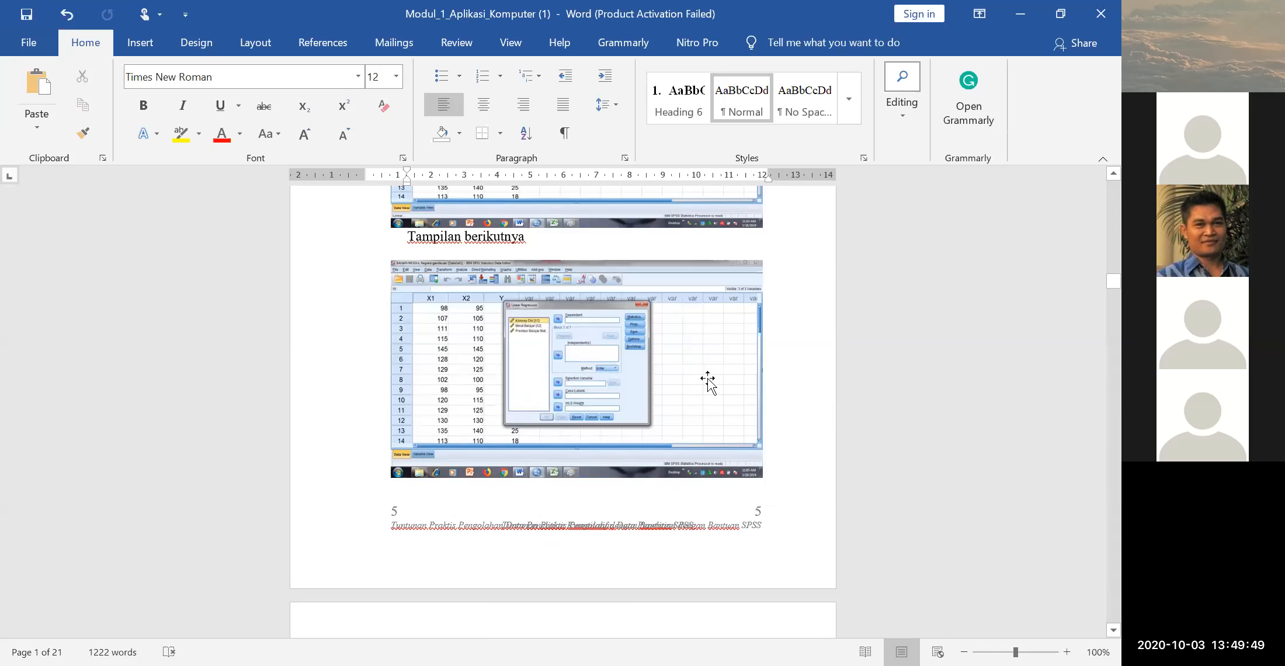
scroll(708, 383, up, 10)
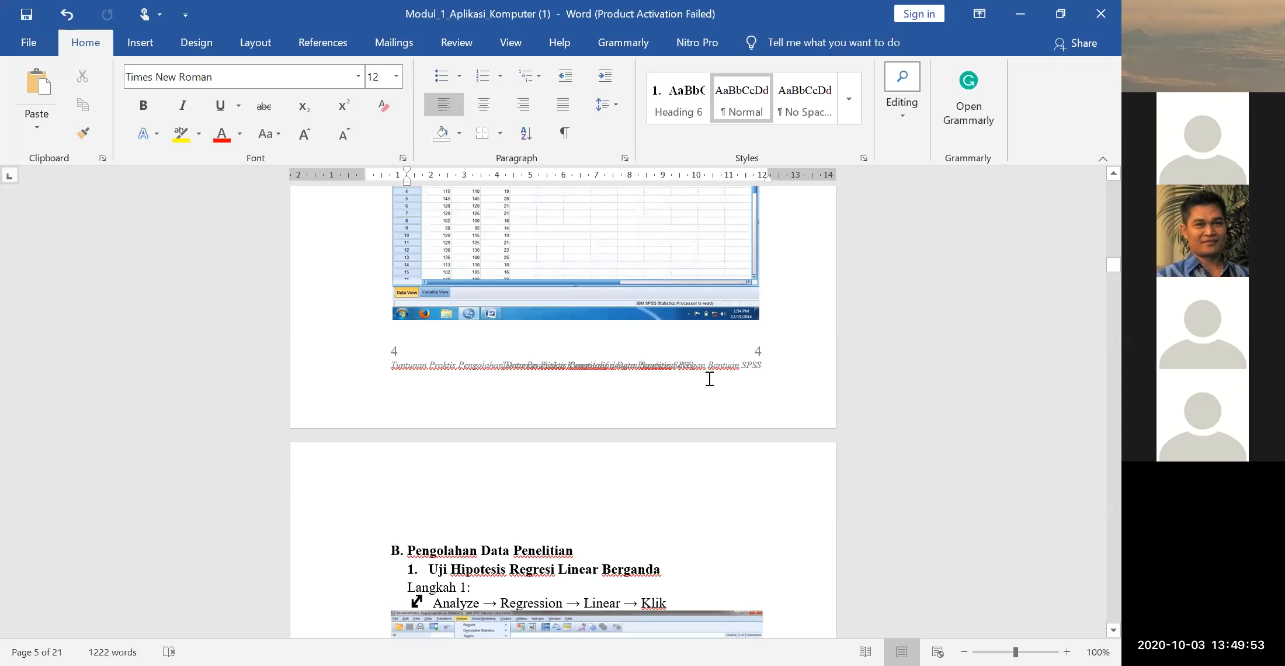
scroll(709, 379, up, 10)
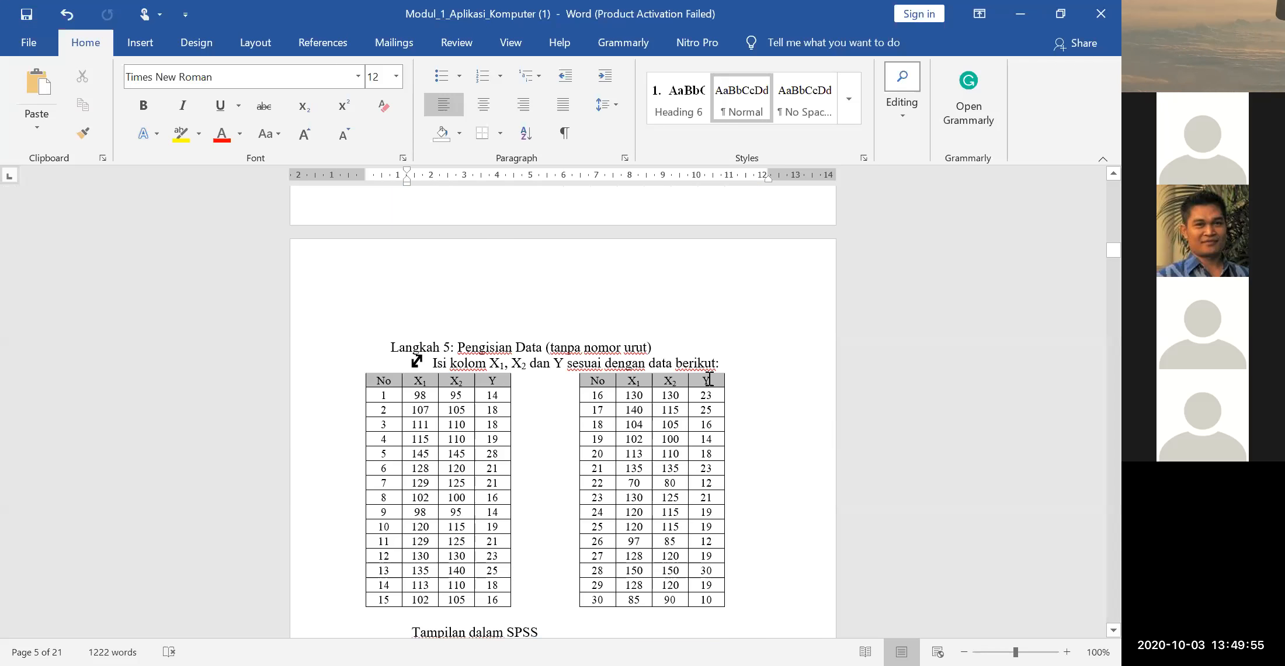
scroll(780, 445, down, 1)
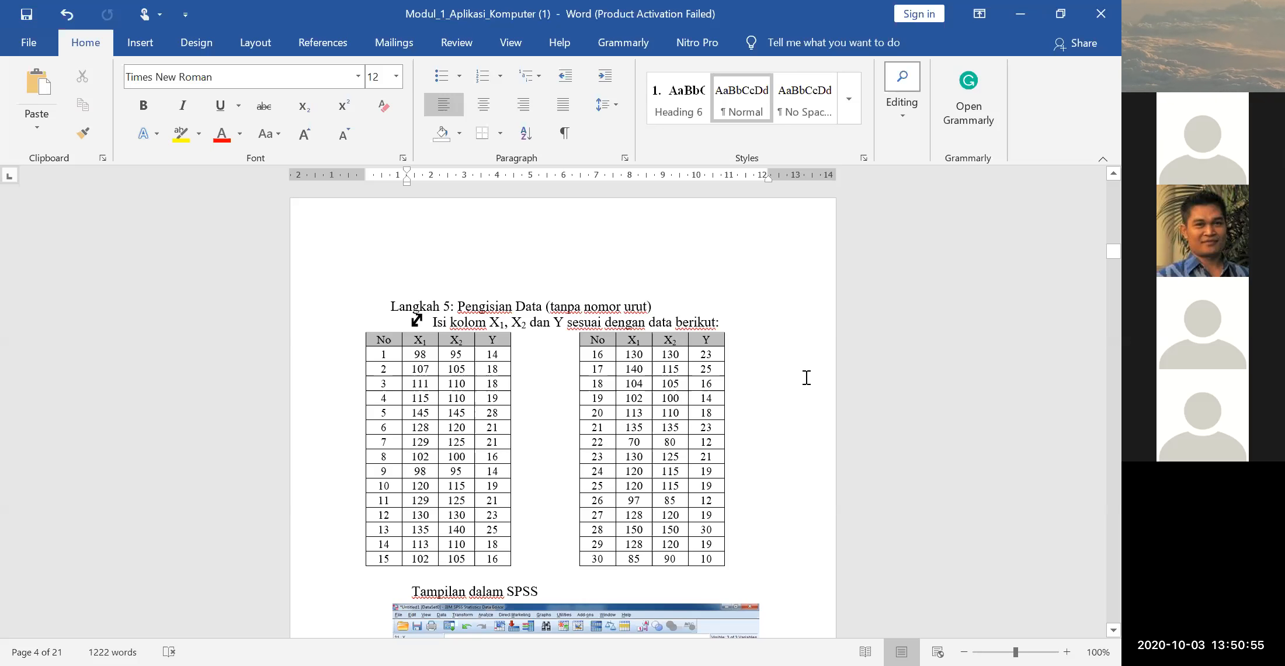
Switch to the empty SPSS dataset Untitled3 and define three variables named X1, X2 and Y
key(alt+Tab)
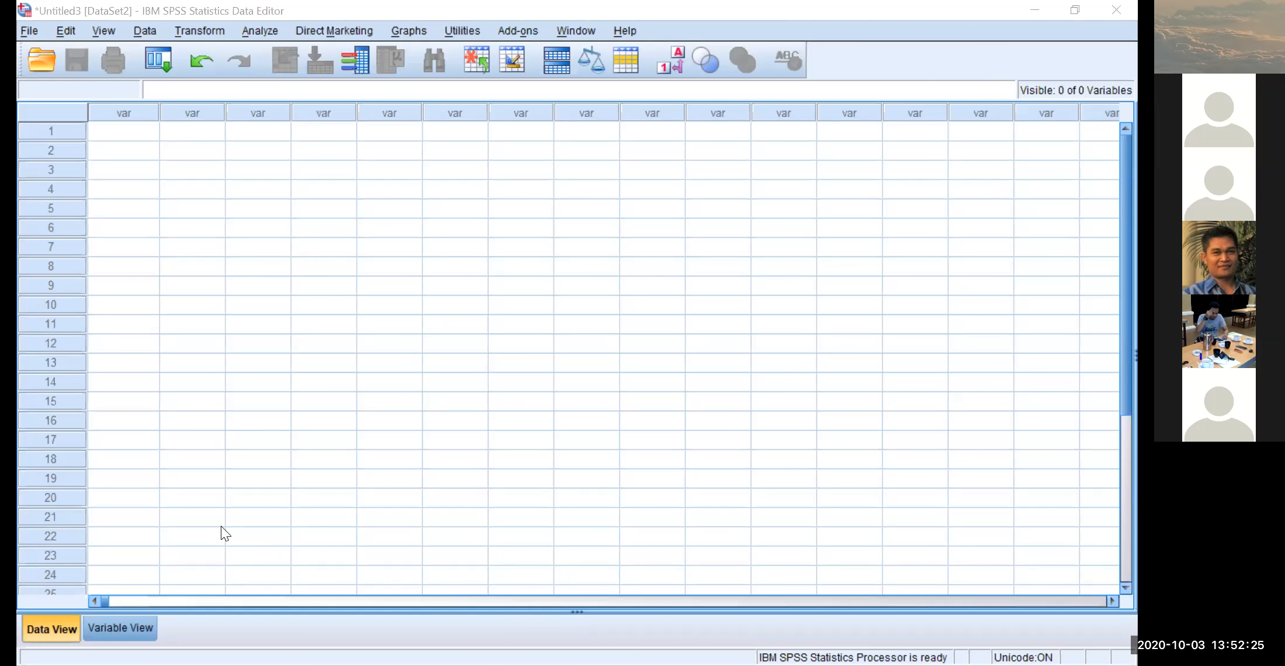
click(123, 629)
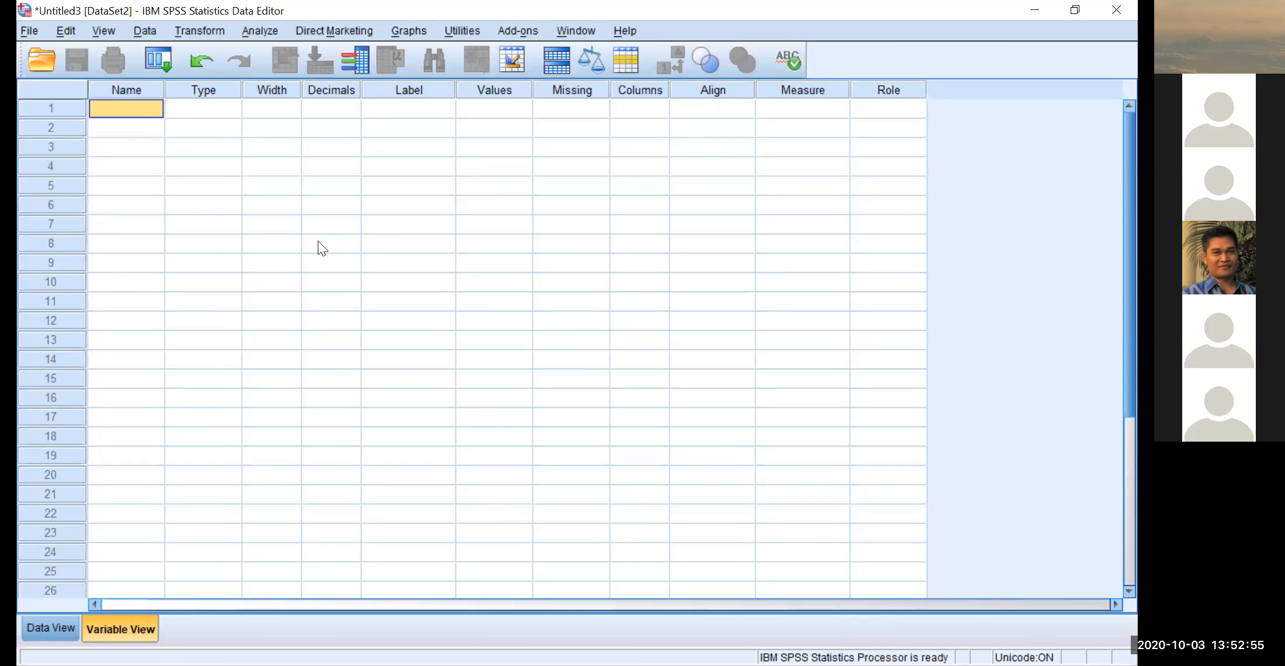
click(128, 110)
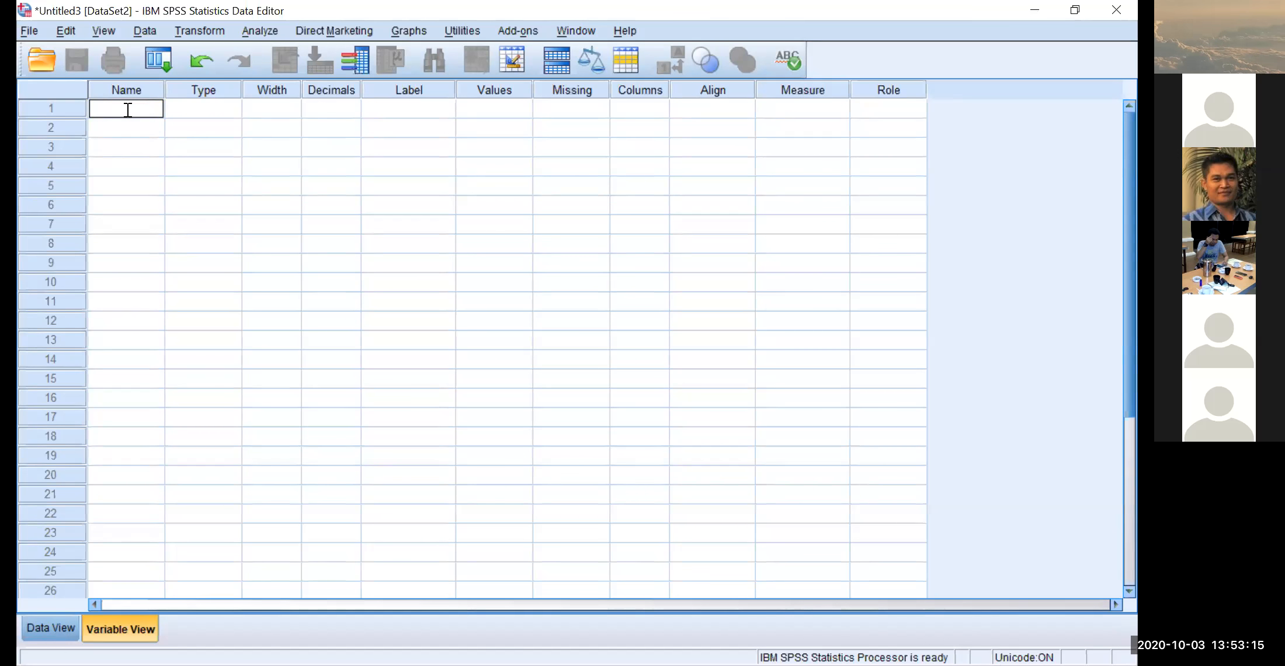
text(X1)
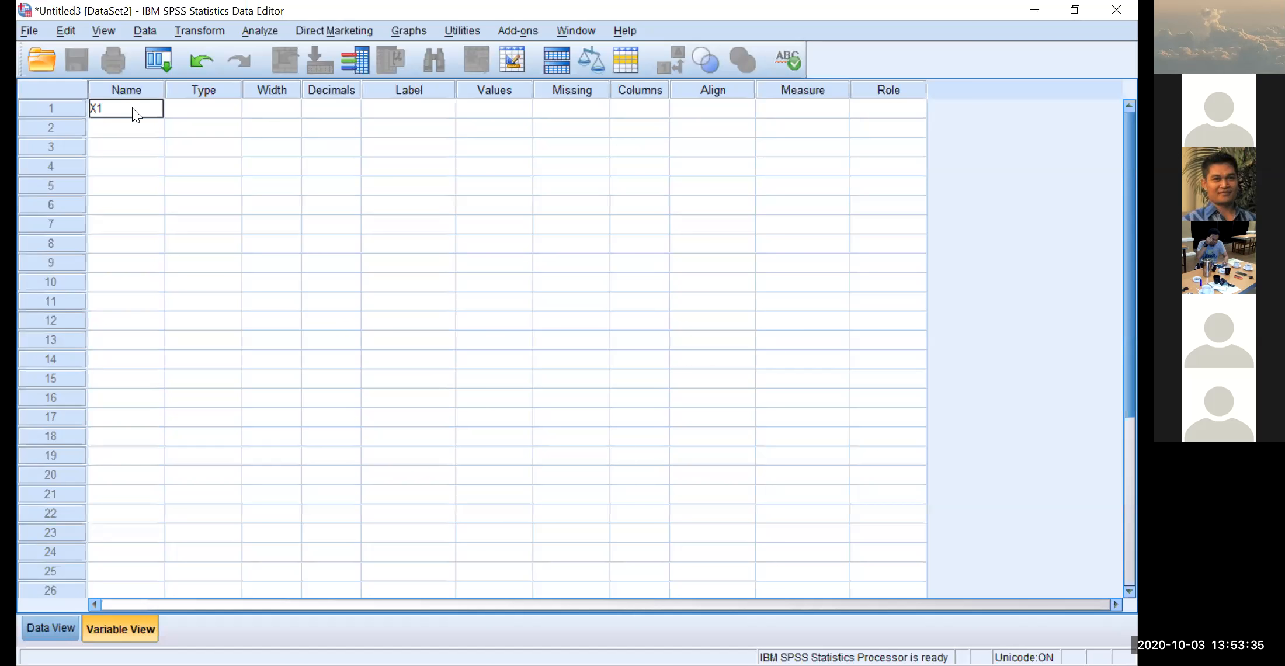
key(Return)
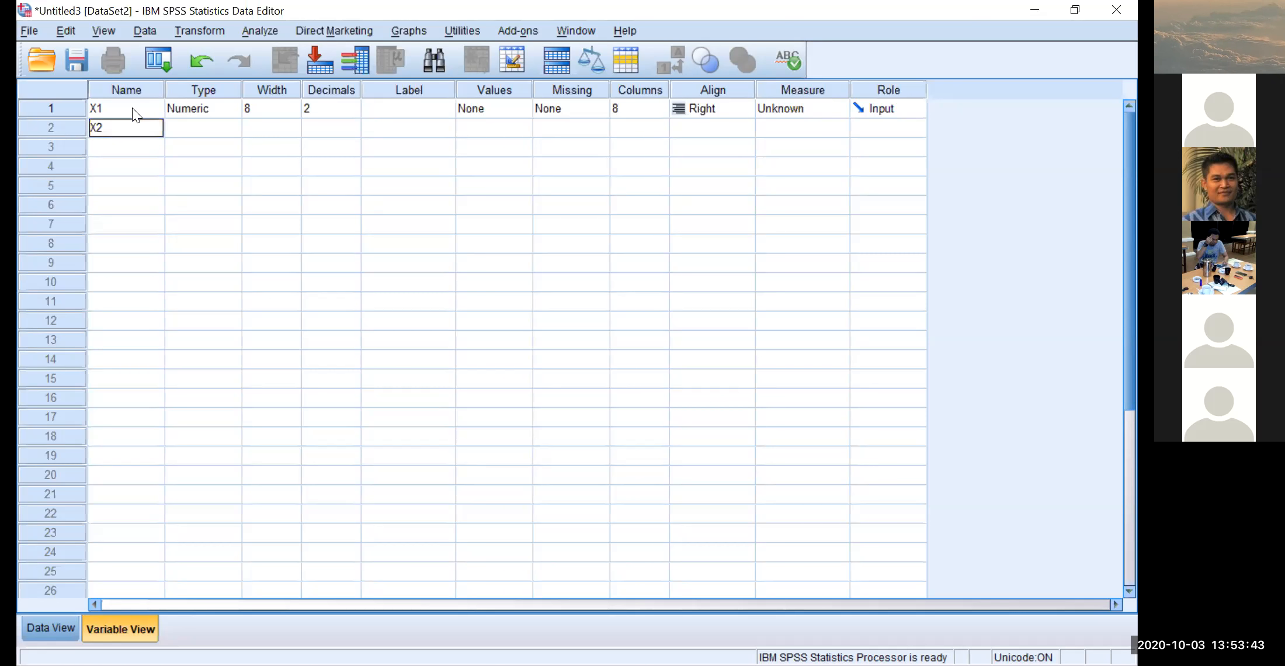
key(Return)
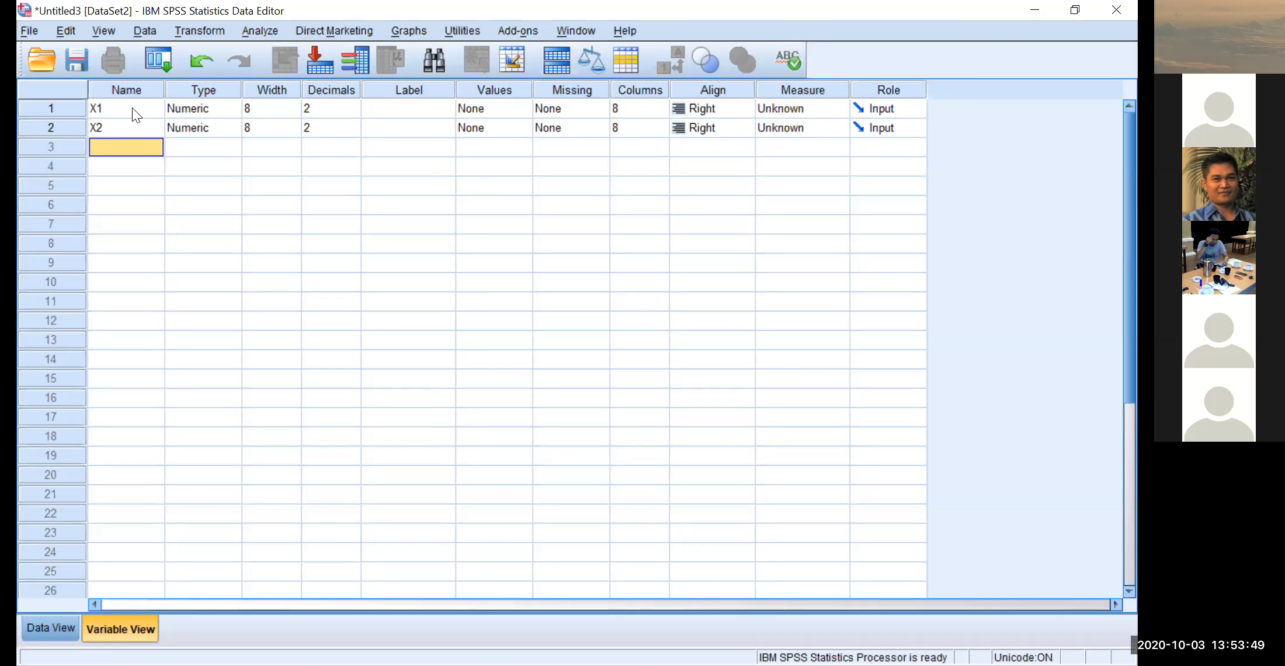
text(Y)
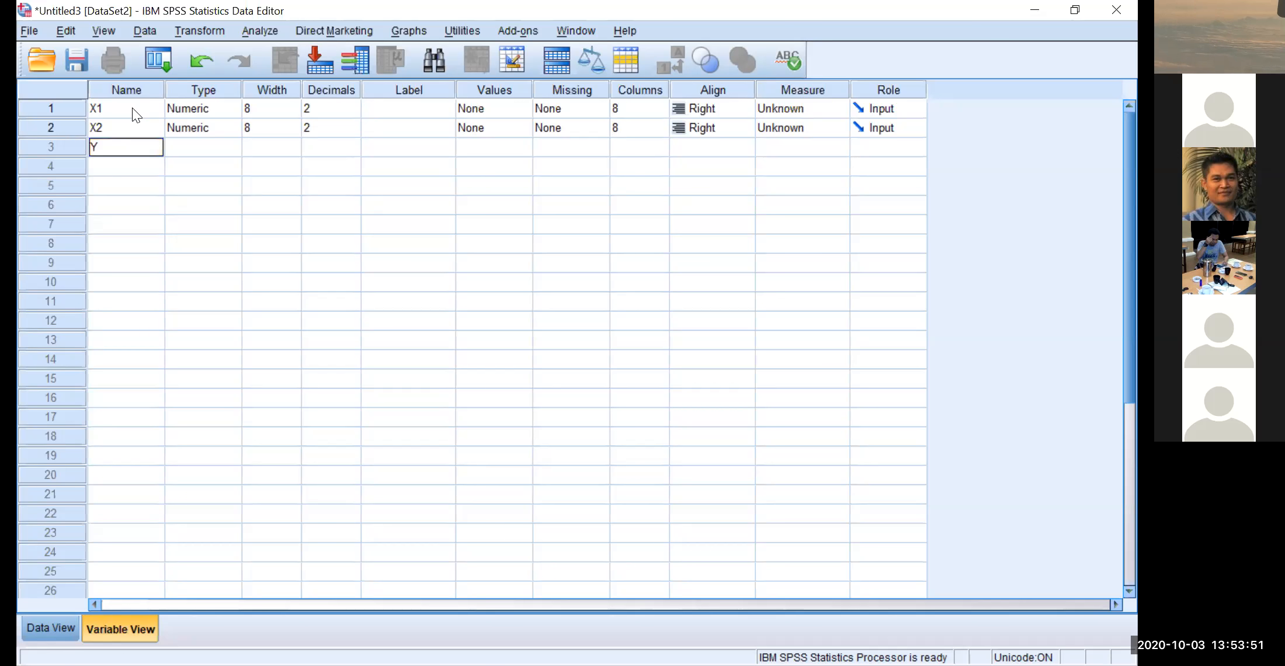
key(Return)
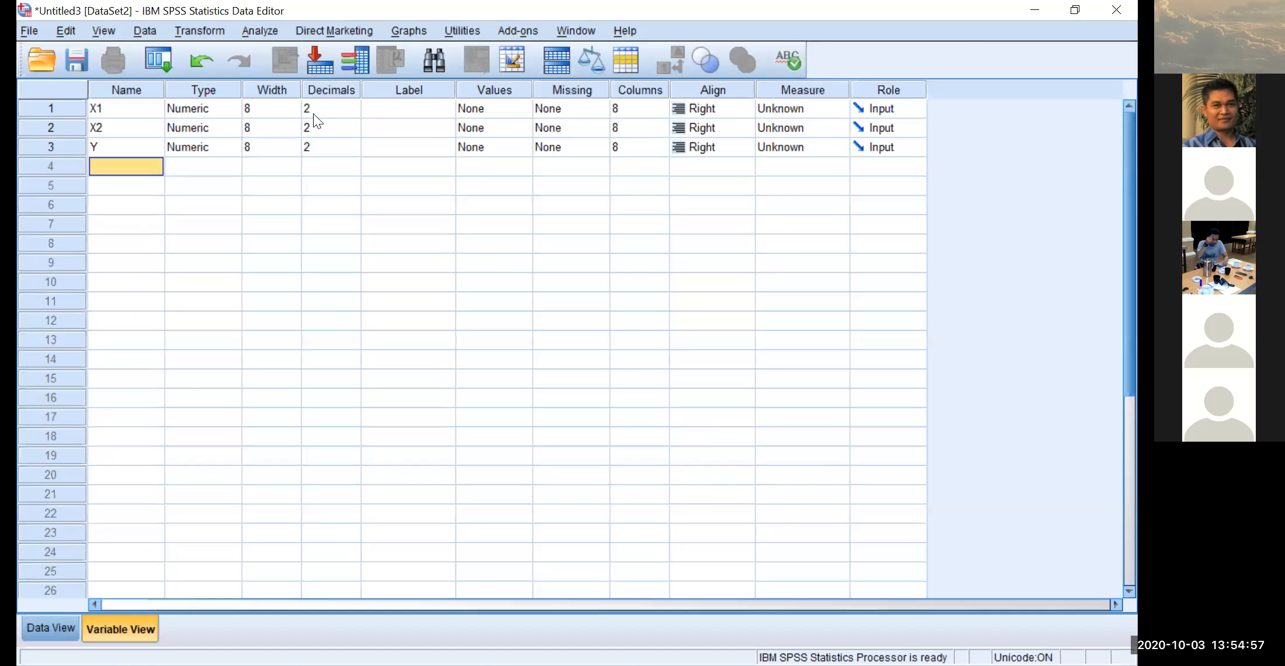
Set the decimals of the variables X1, X2 and Y to 0
click(355, 113)
double_click(353, 113)
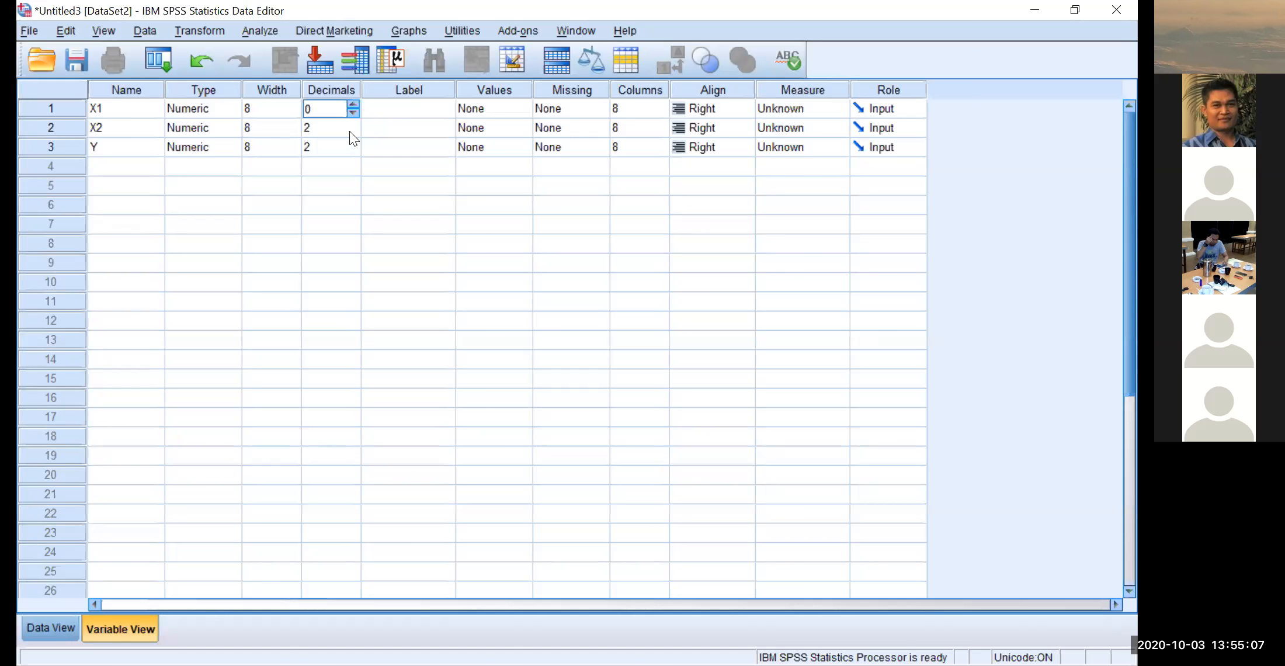
click(355, 131)
click(355, 131)
click(355, 132)
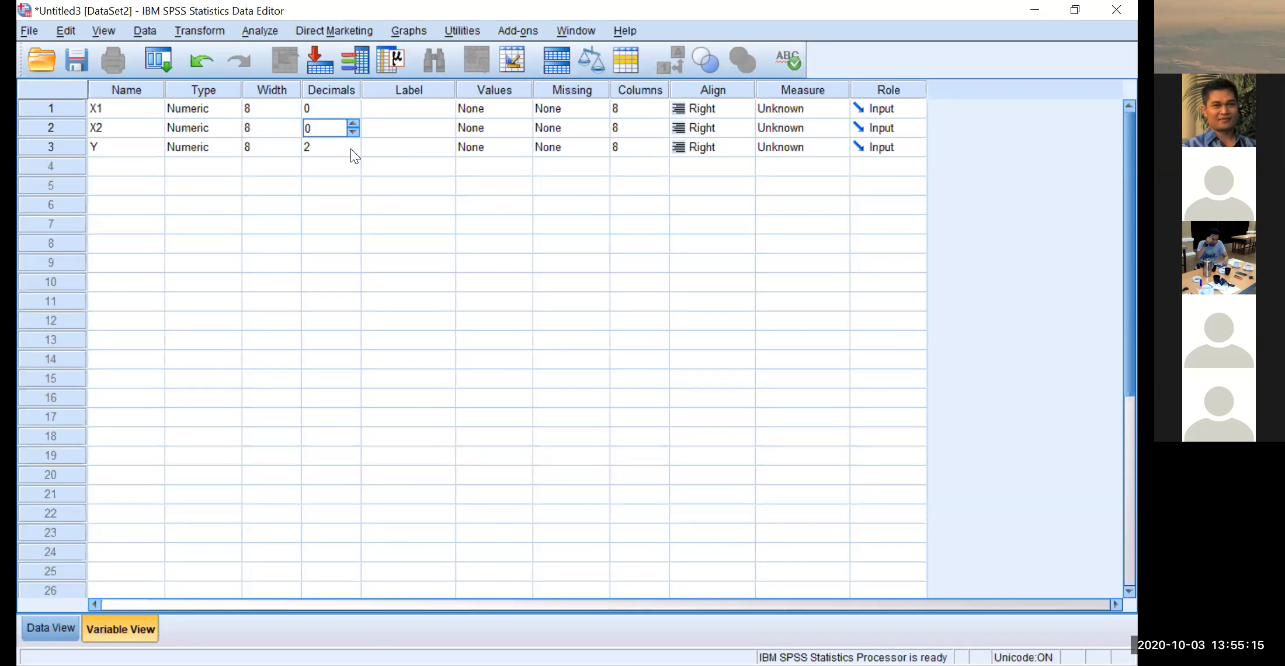
click(351, 148)
text(0)
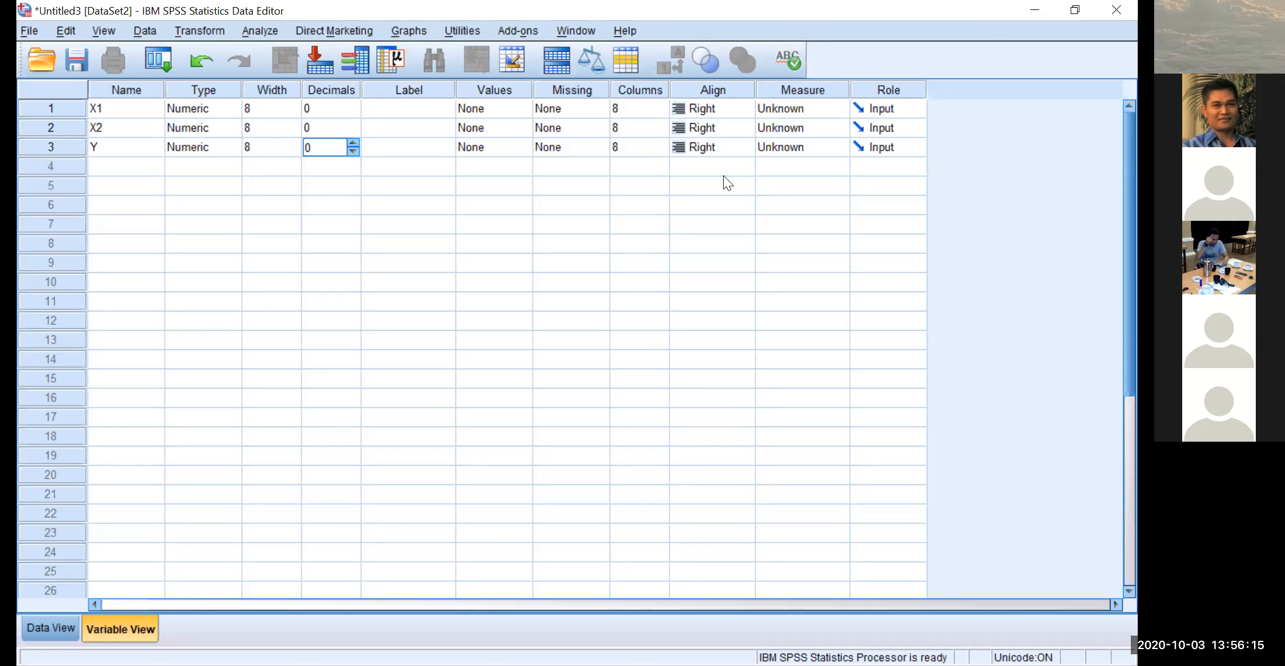
Give the variable X1 the label "Konsep Diri"
click(412, 111)
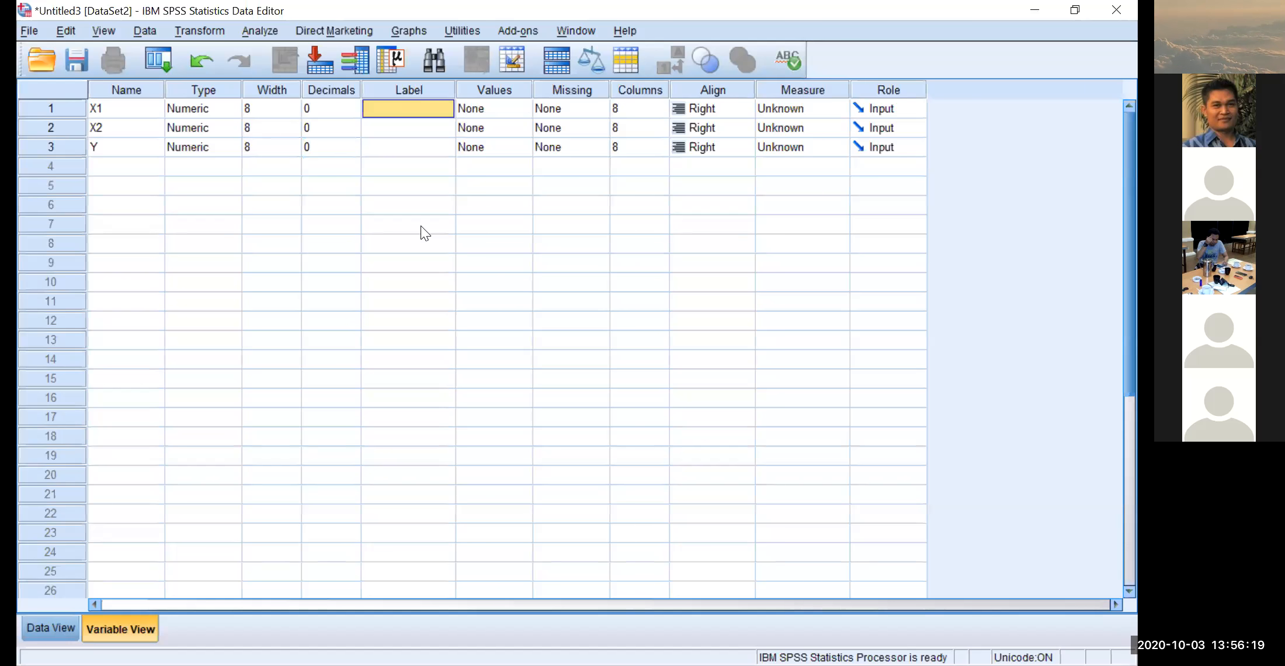
double_click(394, 111)
text(Ko)
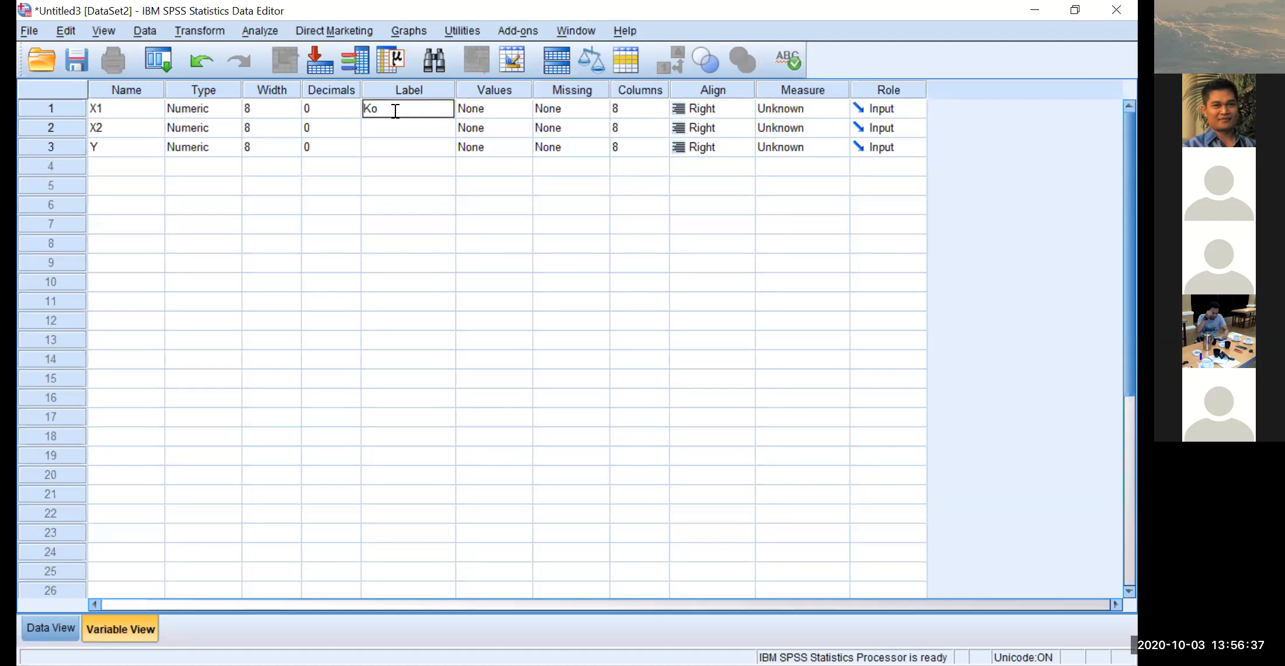
text(nsep Diri)
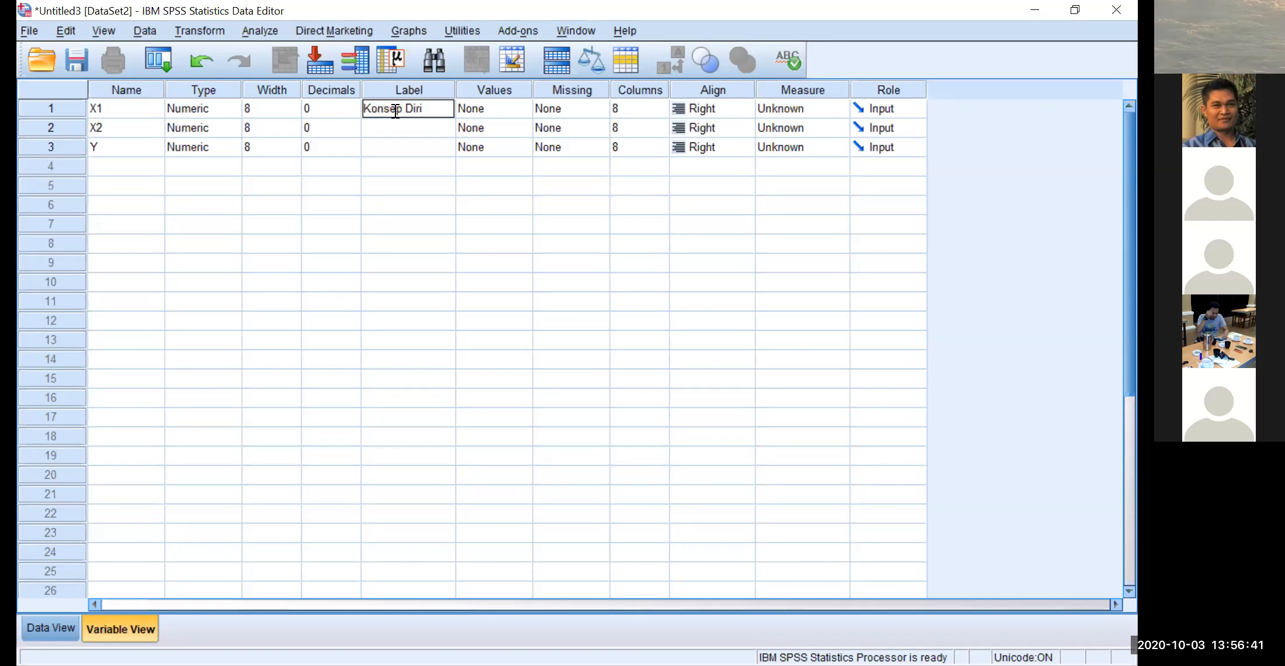
Give the variable X2 the label "Minat Belajar"
click(429, 127)
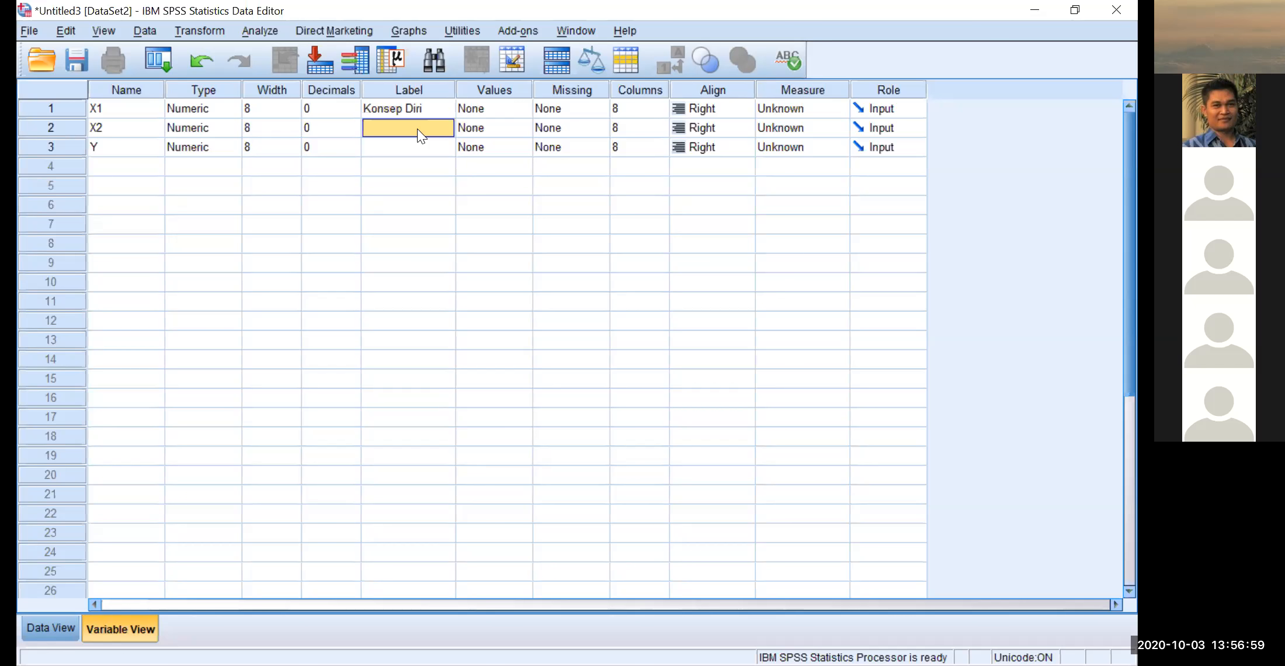
text(Mi)
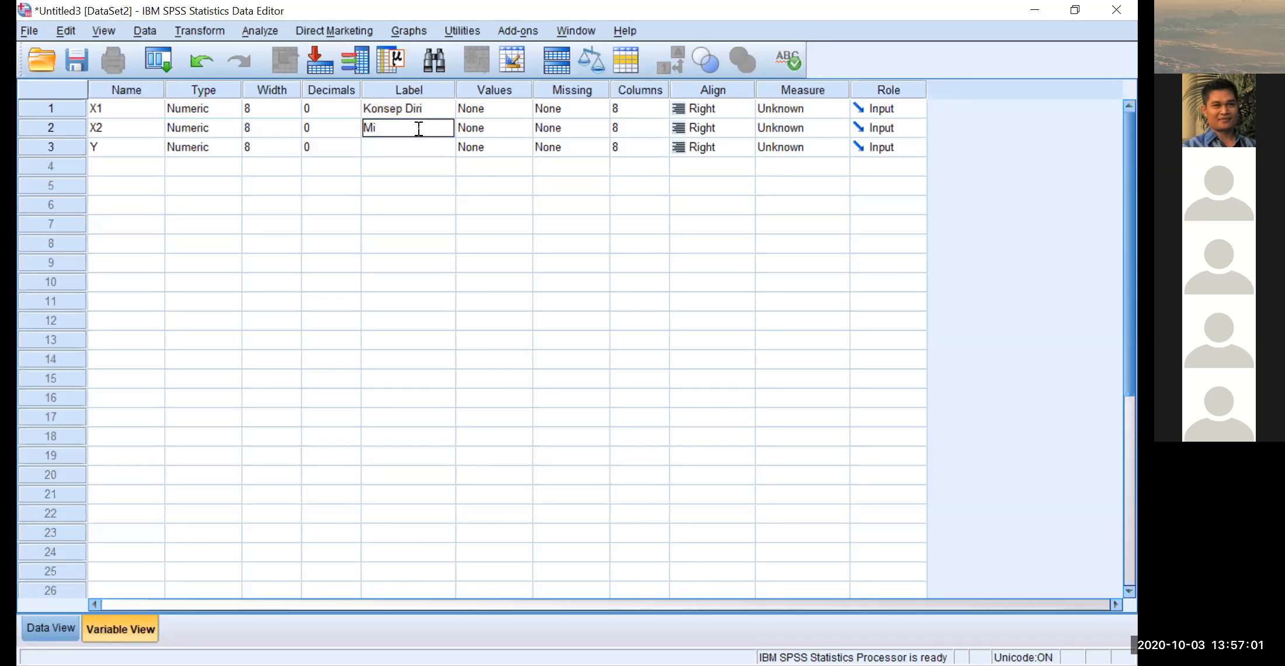
text(nat B)
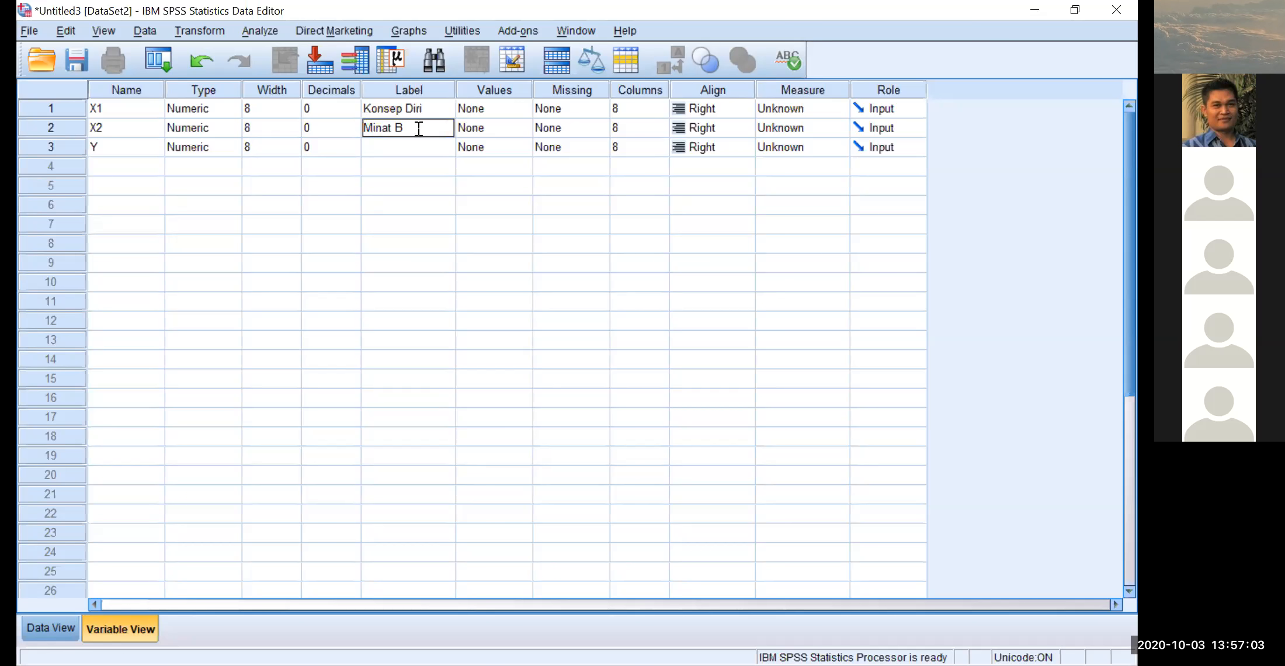
text(elajar)
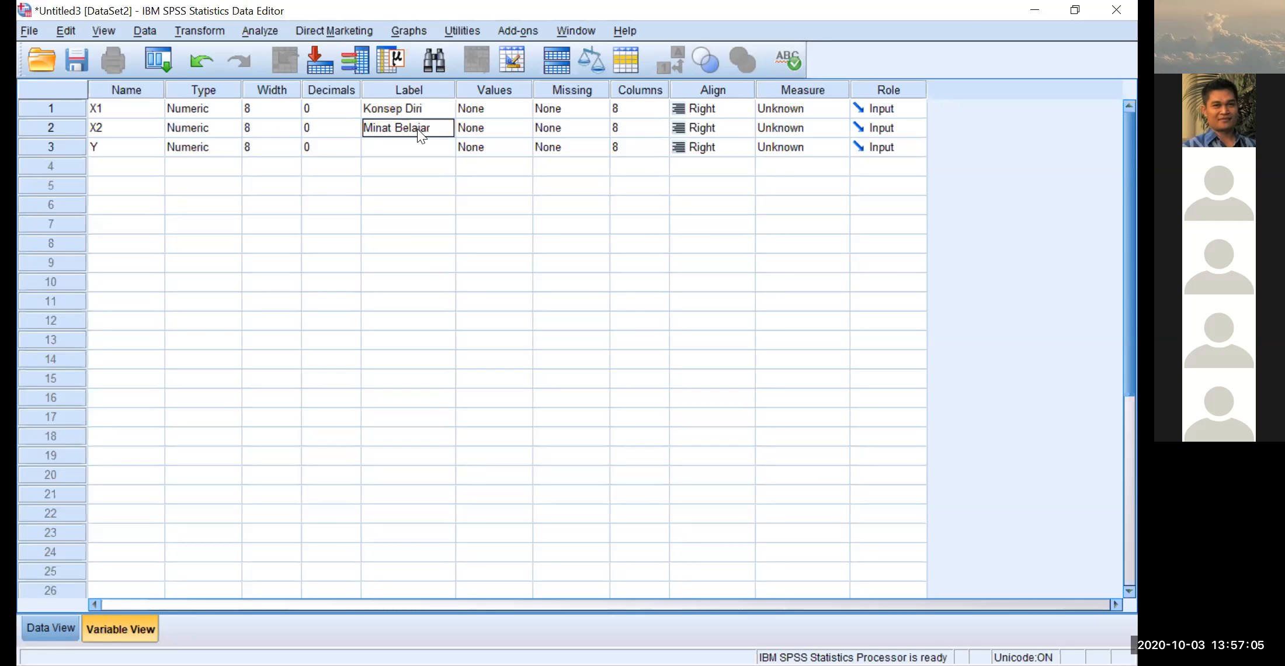
key(Return)
Give the variable Y the label "Prestasi Belajar Bhs Inggris"
text(Pre)
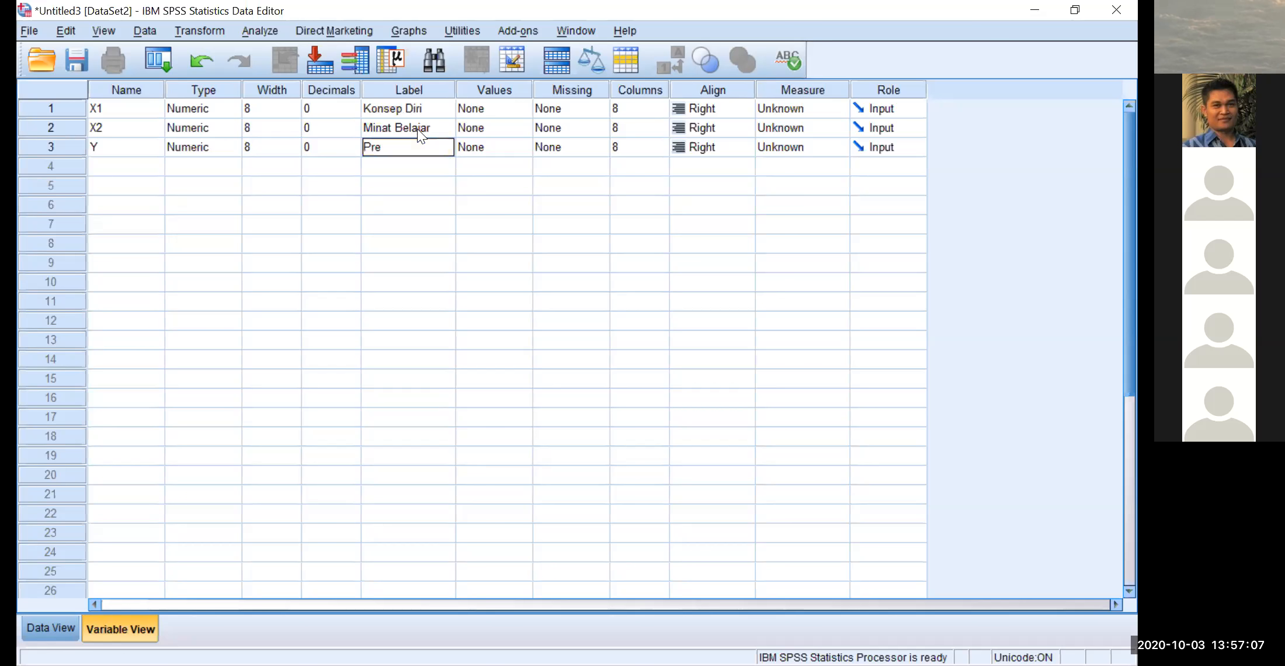
text(stasi Belajar Bhs)
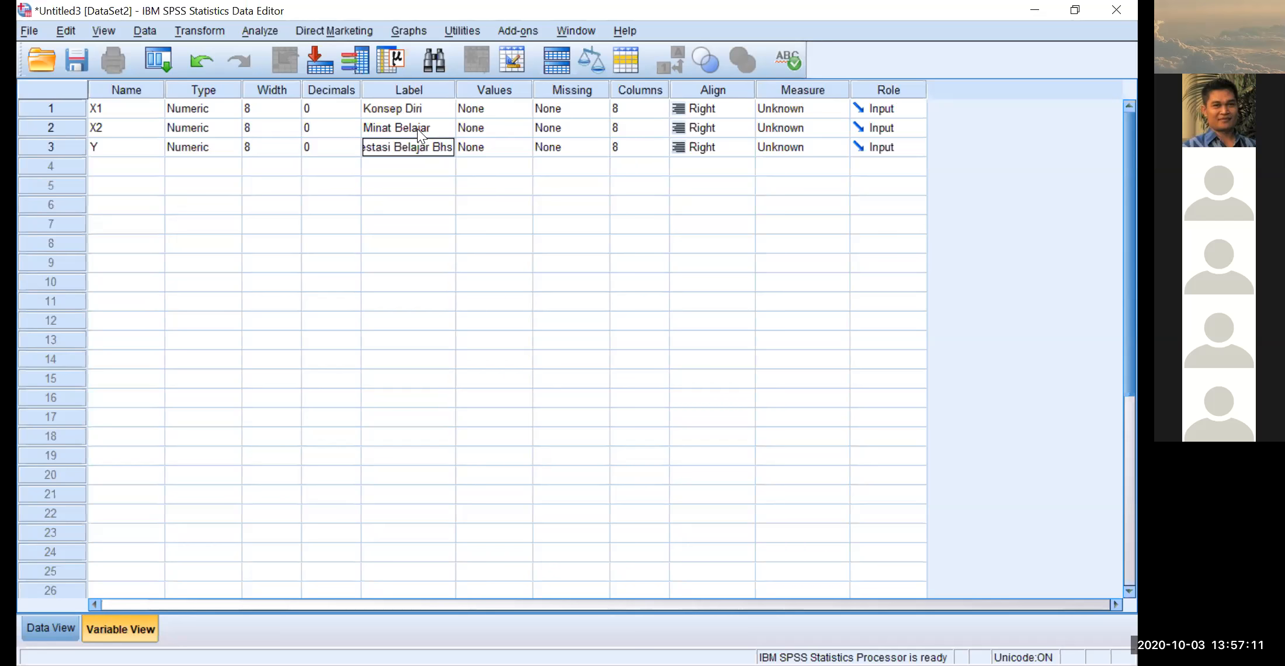
text( Inggris)
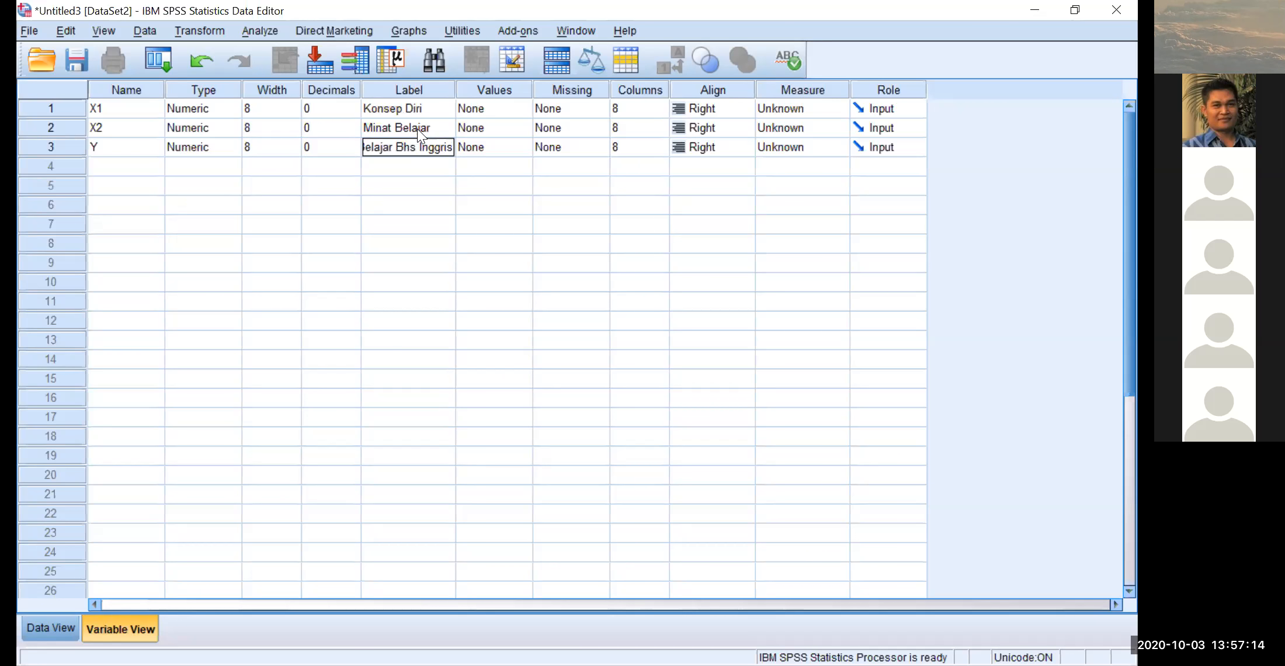
key(Return)
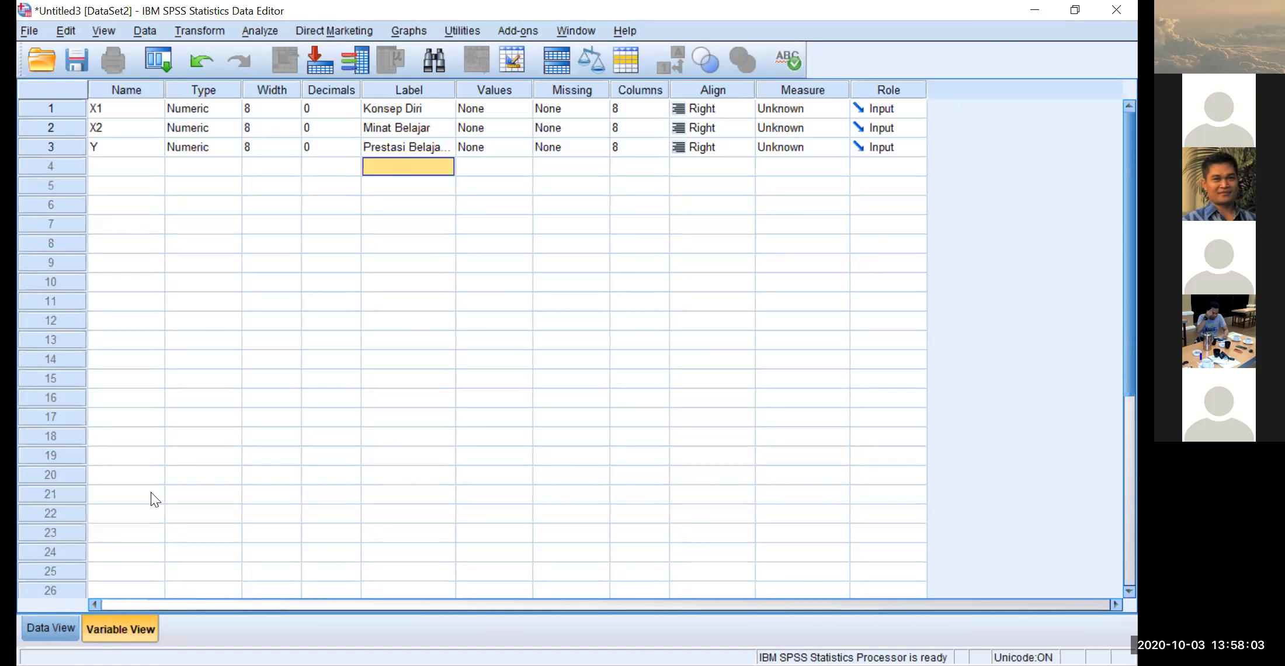
Show the new dataset's data grid, then switch to the Untitled2 dataset and examine its X1, X2 and Y values from the first row
click(56, 626)
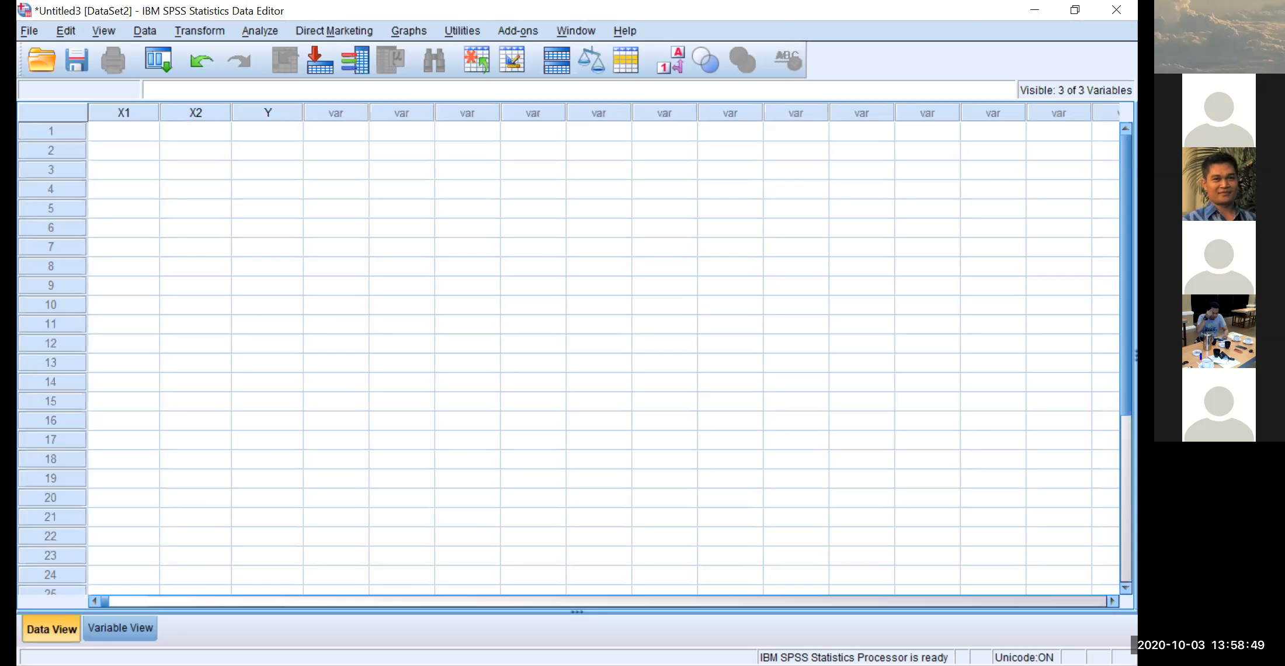
key(alt+Tab)
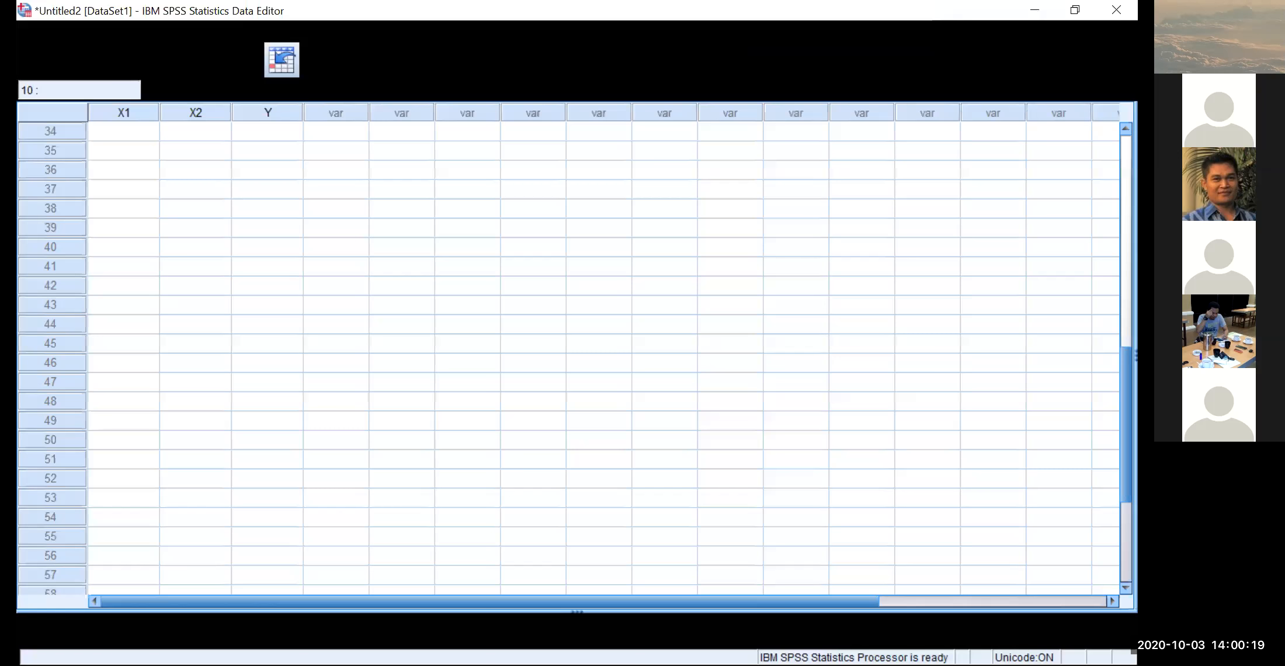
scroll(429, 369, down, 4)
scroll(429, 369, up, 15)
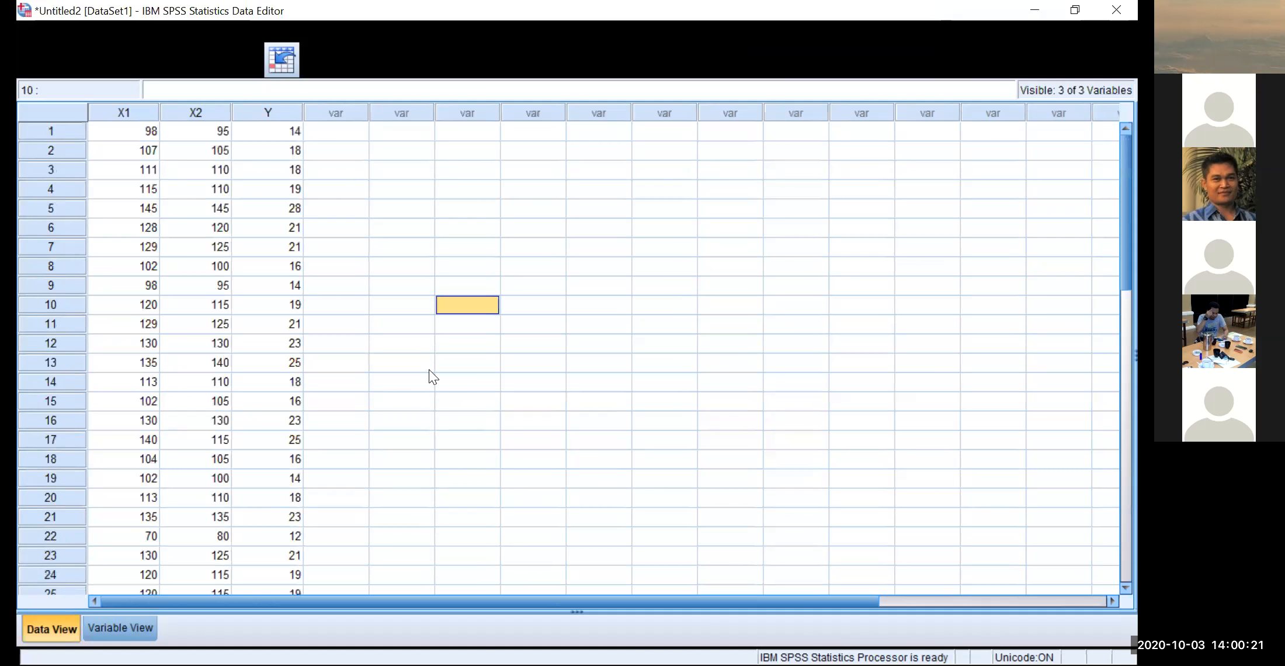
Correct the label of variable Y to "Prestasi belajar Bhs Inggris" in the variable definitions
click(117, 627)
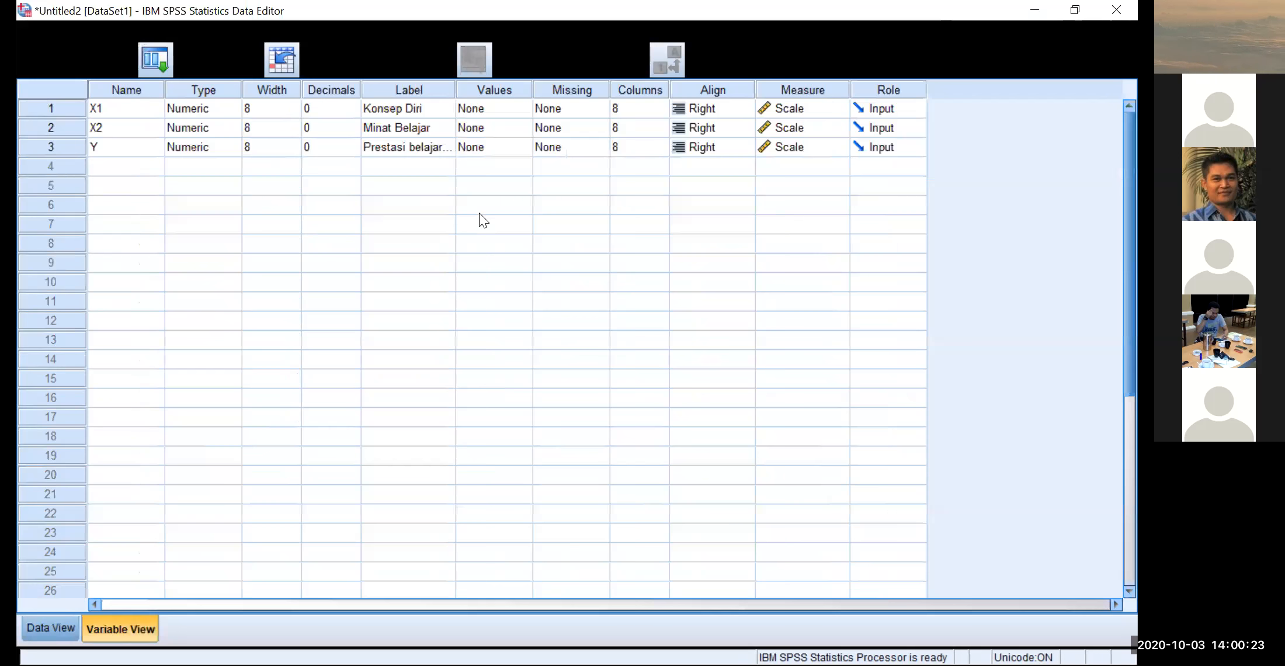
click(432, 148)
drag(445, 149, 471, 150)
key(BackSpace)
text(BHs)
key(BackSpace)
key(BackSpace)
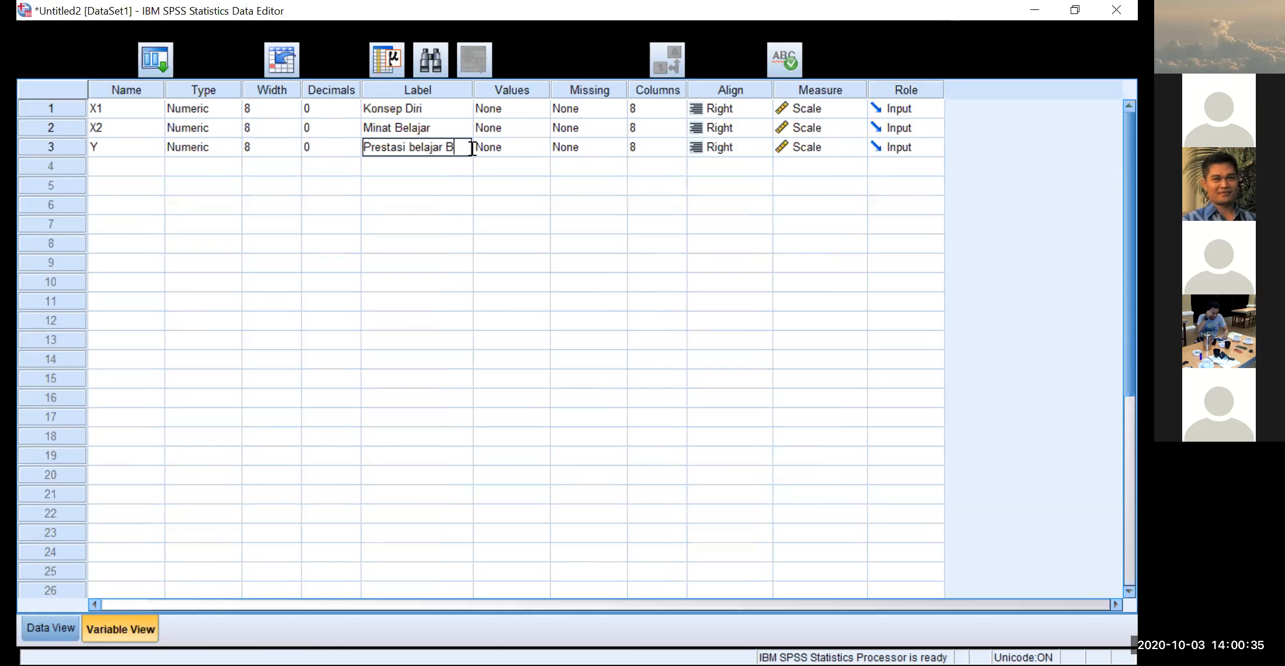
text(hs Inggris)
click(480, 149)
key(BackSpace)
text(n)
key(Return)
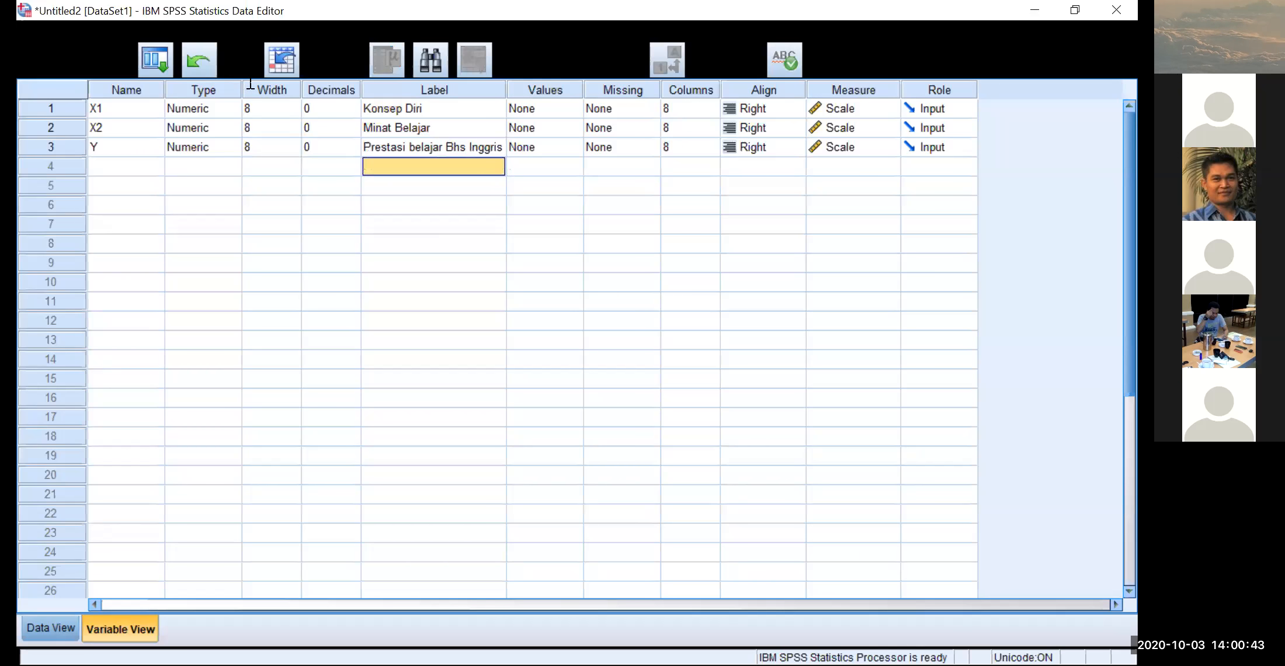
Return to the data grid, open the Frequencies analysis and remove all three variables from its analysis list
key(ctrl+t)
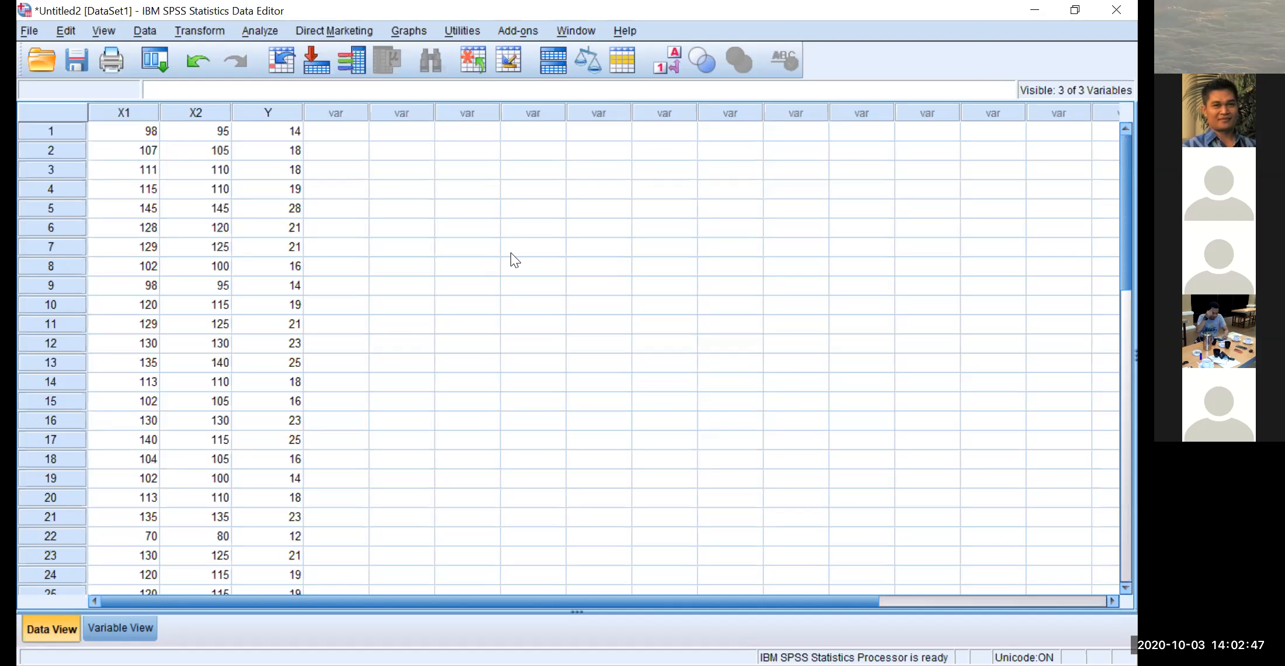
click(266, 34)
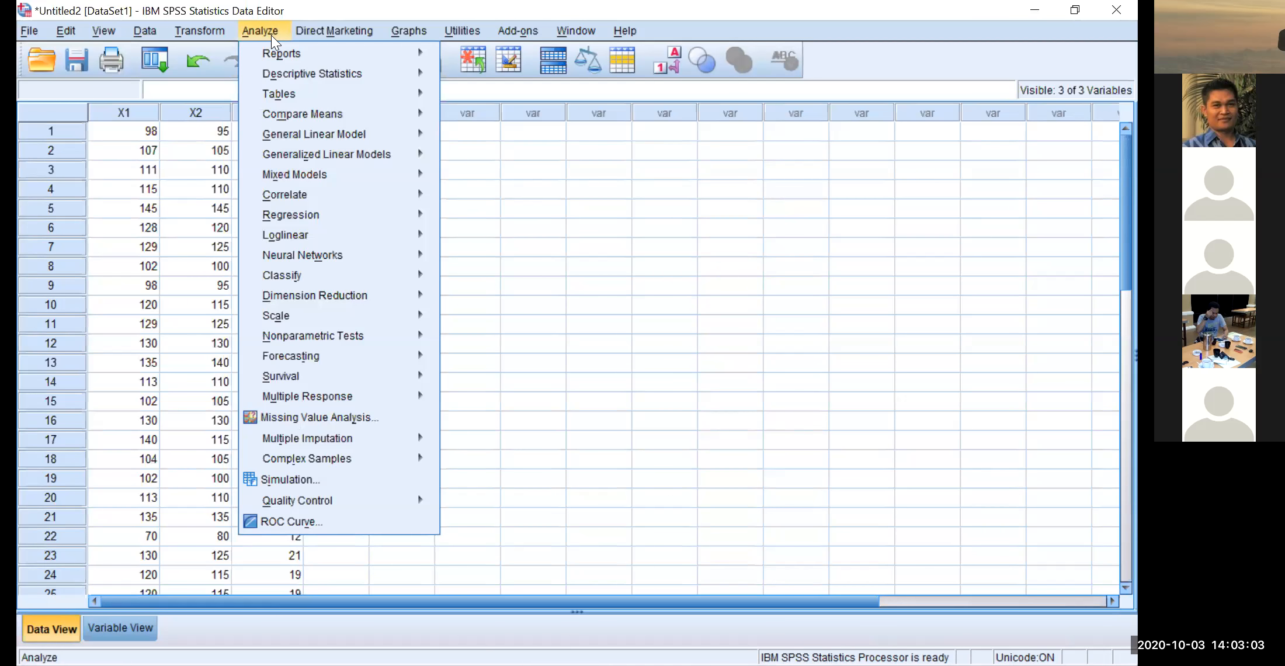
mouse_move(295, 73)
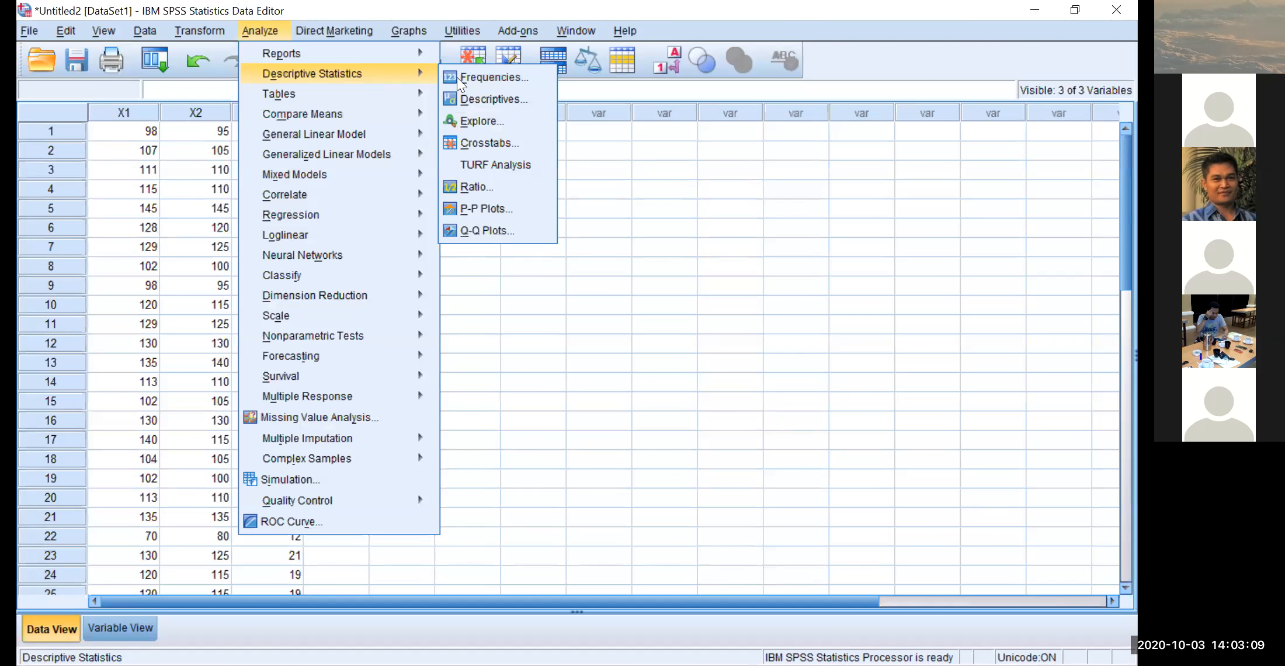
click(507, 77)
click(607, 263)
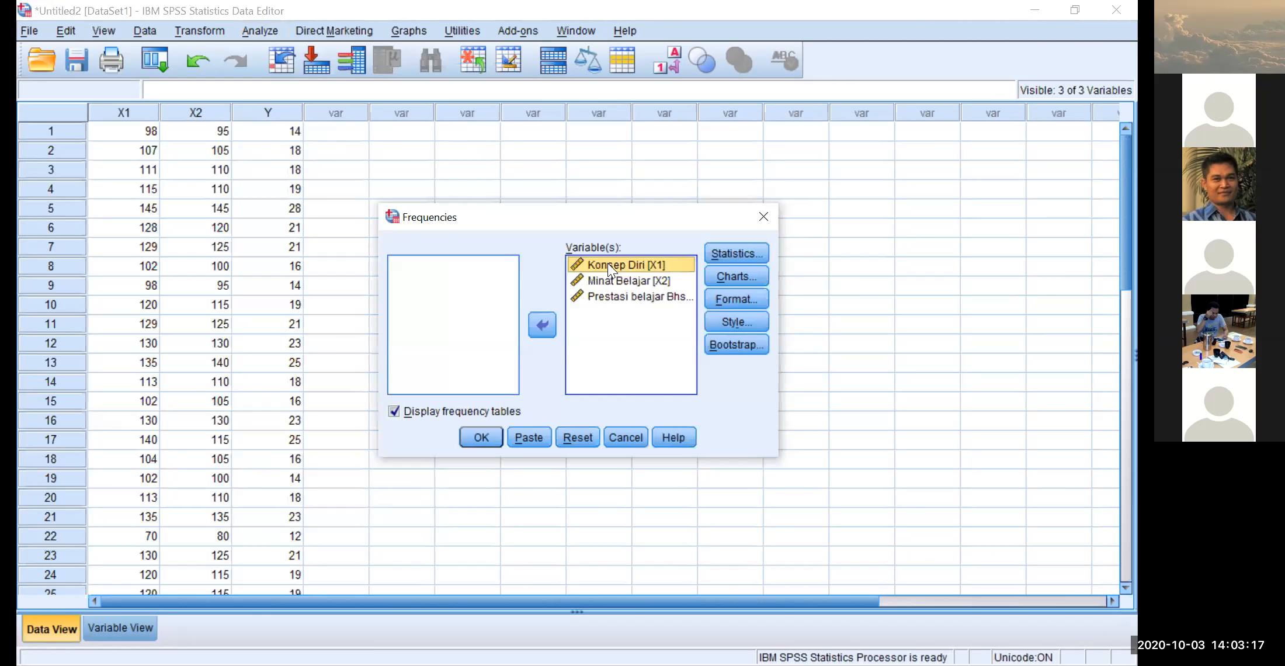
shift+click(585, 296)
click(542, 325)
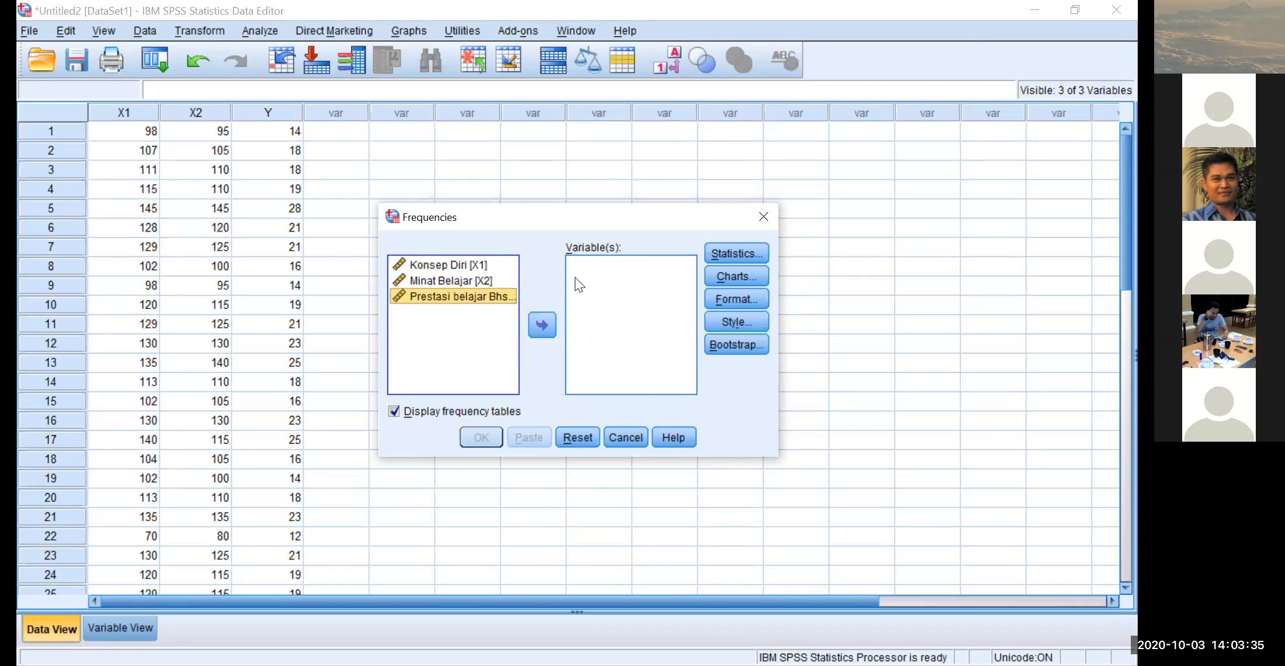
Select Konsep Diri [X1] among the available variables for the frequency analysis
click(427, 265)
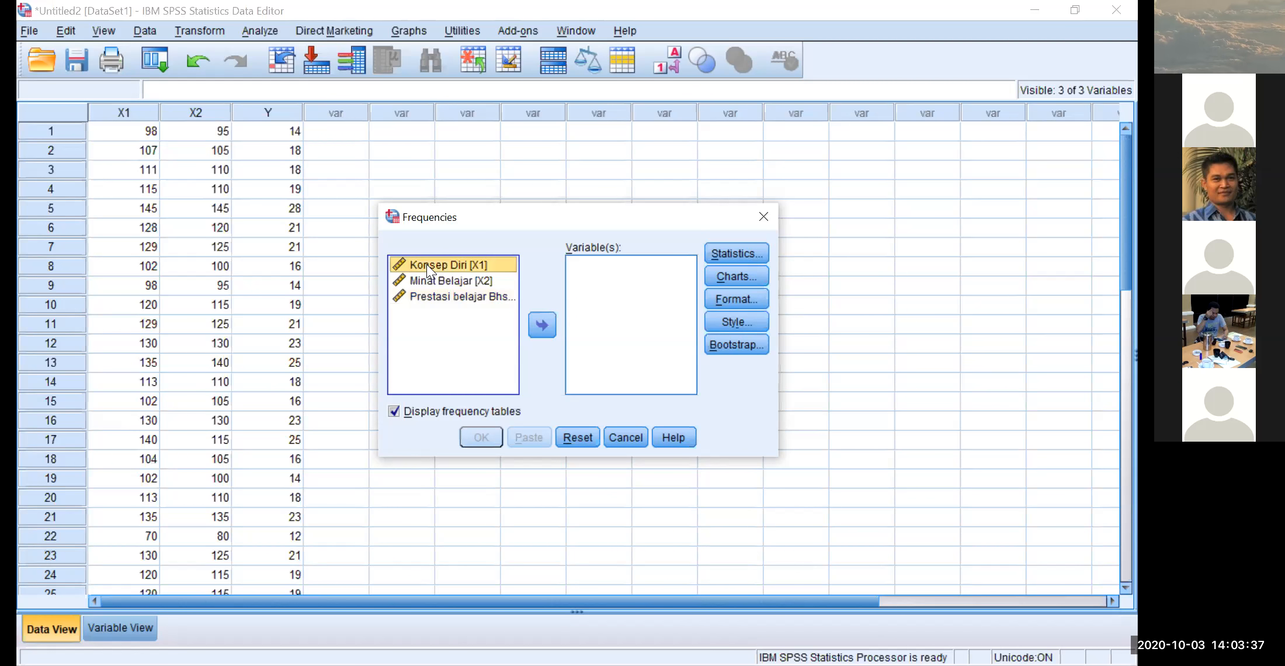